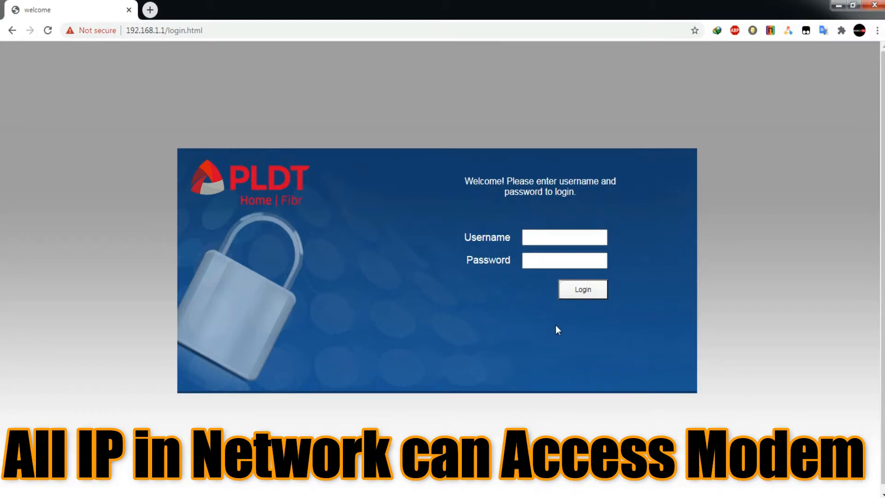
Close the modem login page in the browser and open the computer's list of network adapters
left_click(874, 6)
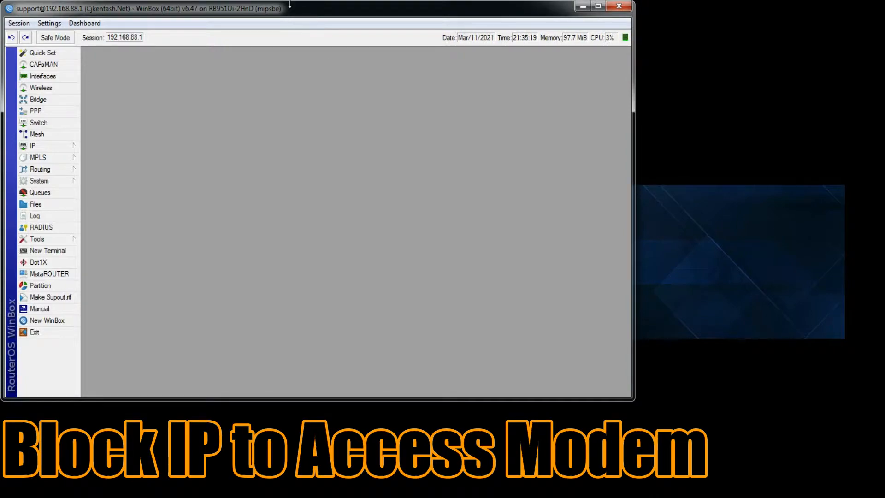
left_click_drag(289, 5, 417, 68)
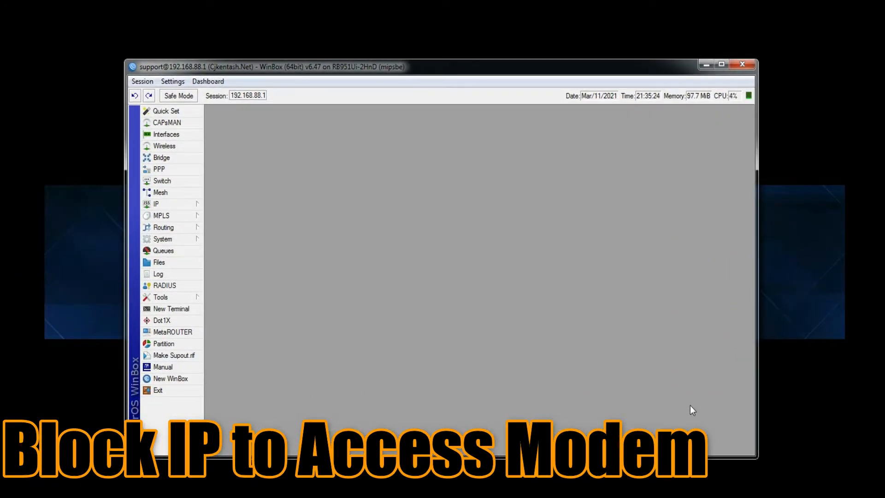
right_click(800, 497)
left_click(794, 497)
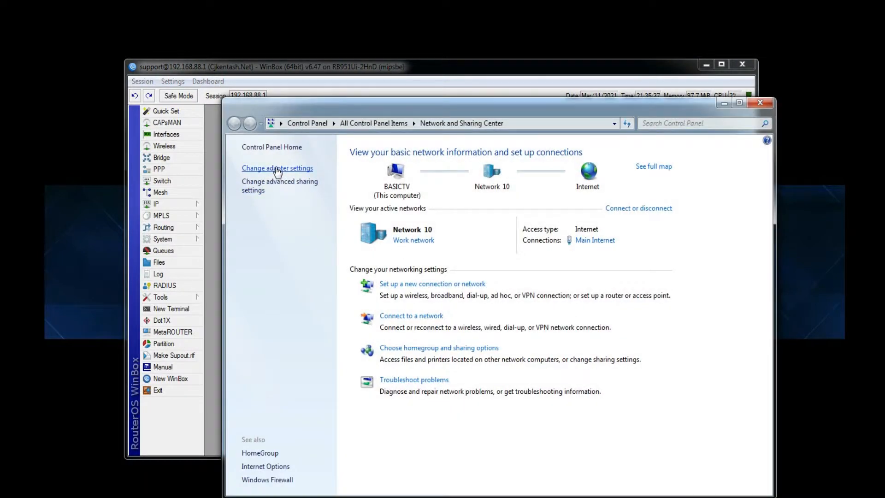
left_click(278, 170)
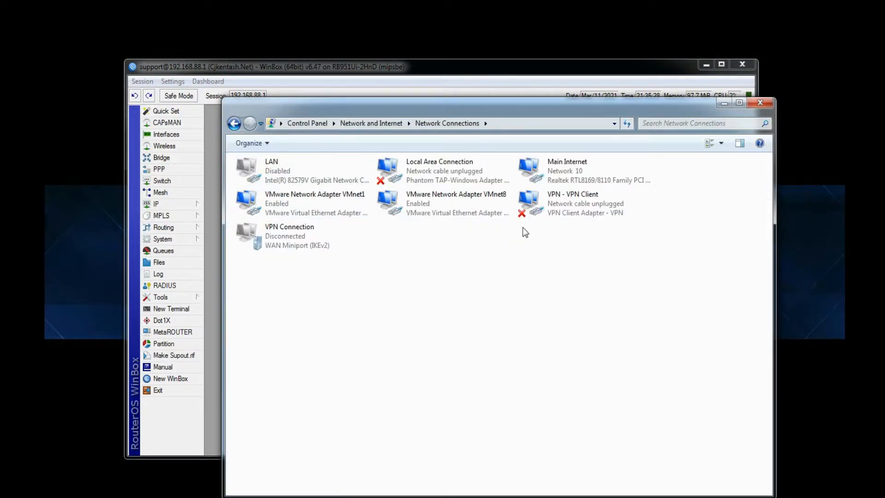
Check the IPv4 address settings of the Main Internet adapter and leave its properties without changes
left_click(550, 165)
right_click(551, 165)
left_click(596, 276)
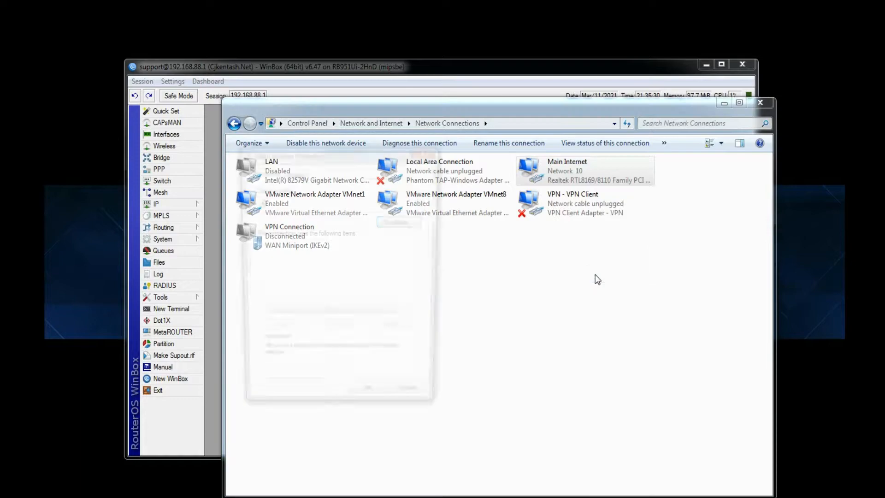
double_click(366, 305)
double_click(434, 294)
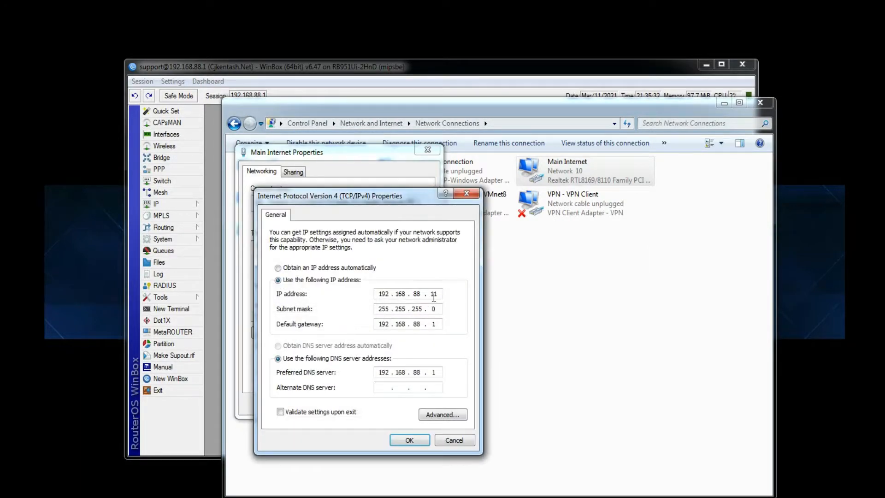
left_click(465, 440)
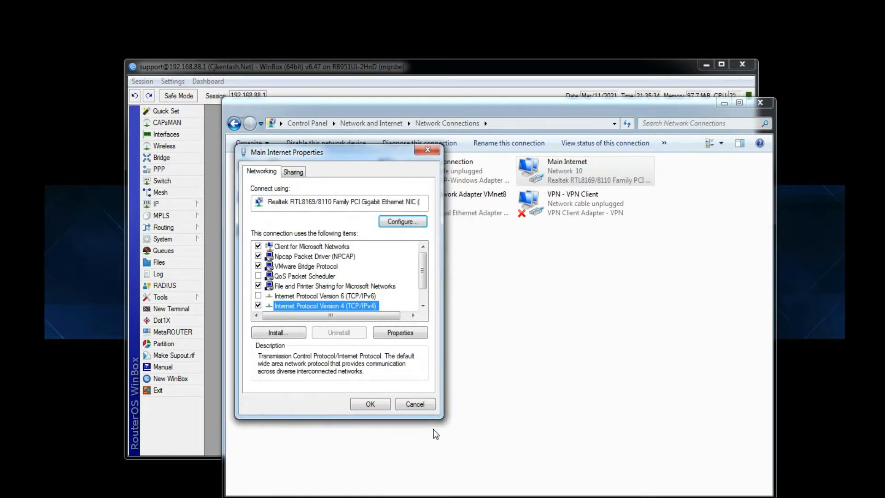
left_click(413, 403)
Switch to WinBox, open the IP firewall's filter rules and start a new rule
left_click_drag(535, 70, 459, 41)
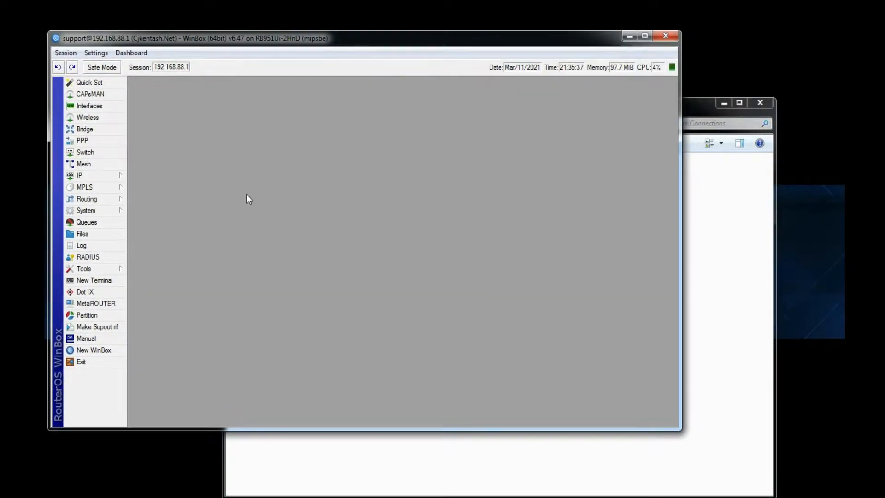
left_click(93, 174)
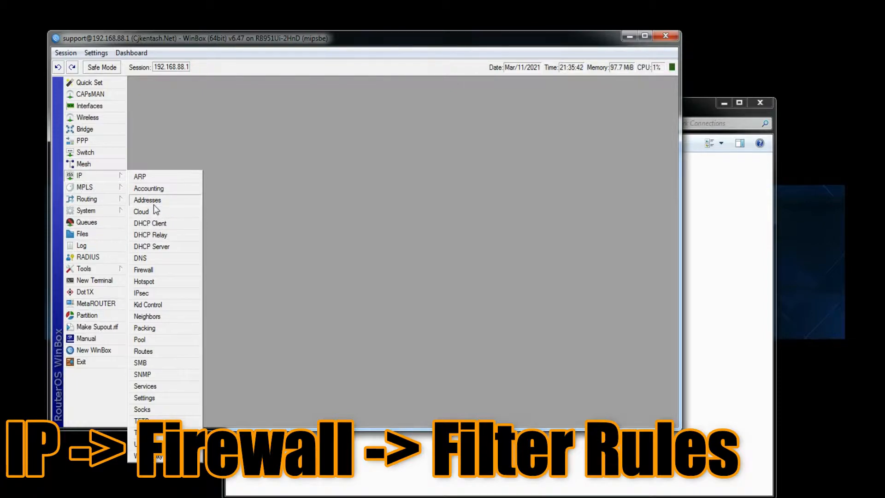
left_click(158, 270)
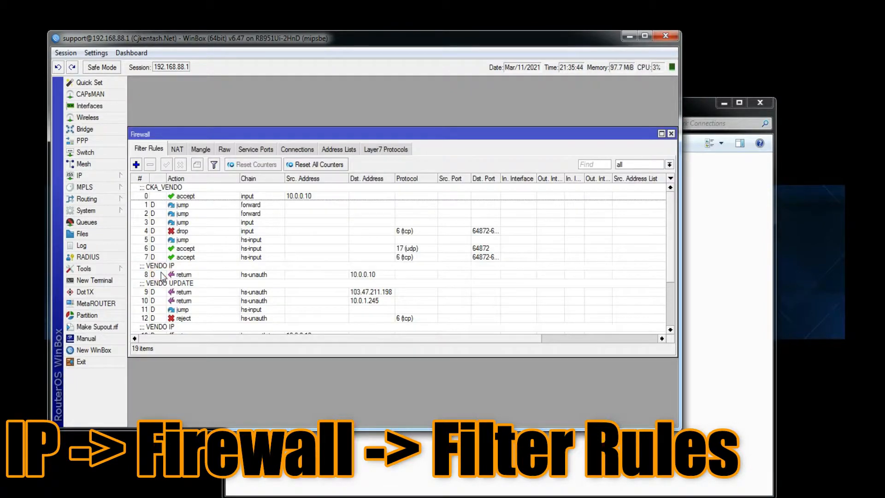
left_click(136, 164)
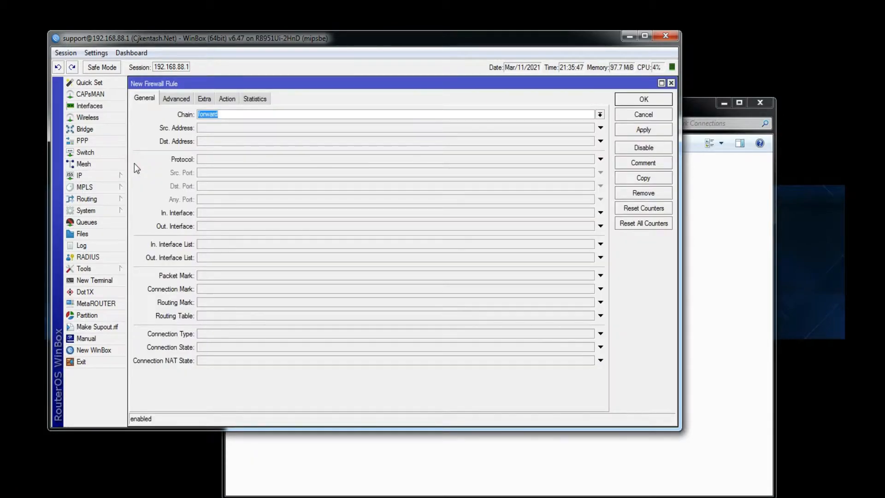
Match every source address except 192.168.88.10 and set the destination address to 192.168.1.1 in the new firewall rule
left_click(215, 129)
type("1")
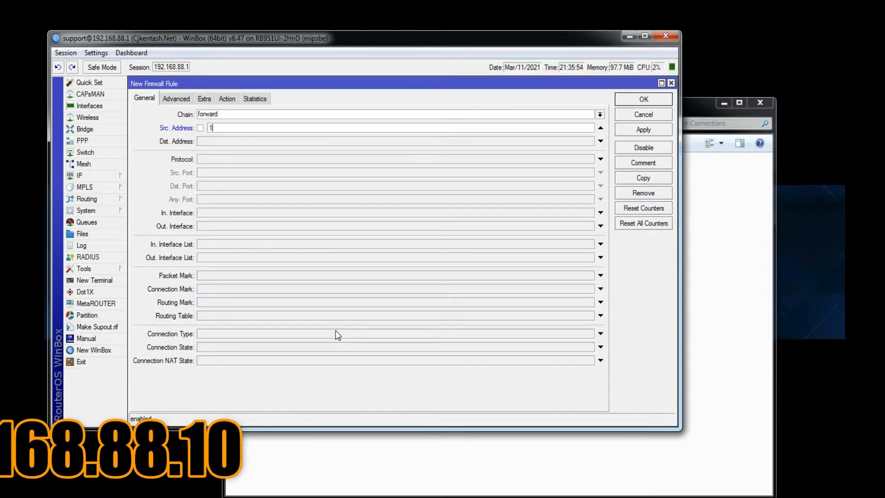
type("92.168.88.")
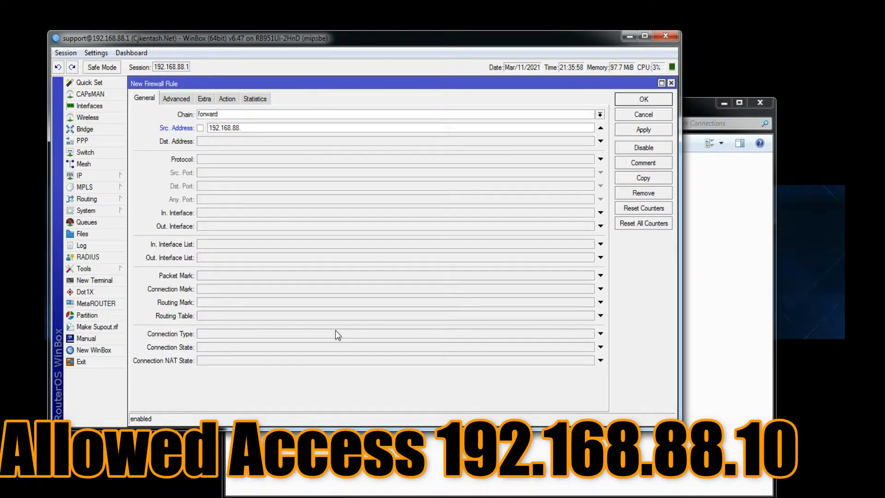
type("10")
left_click(200, 128)
left_click(219, 141)
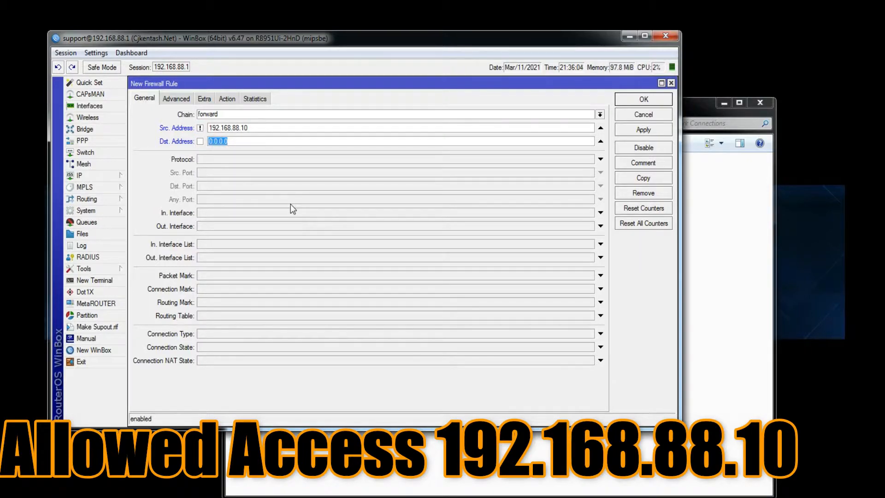
type("192.168.1.1")
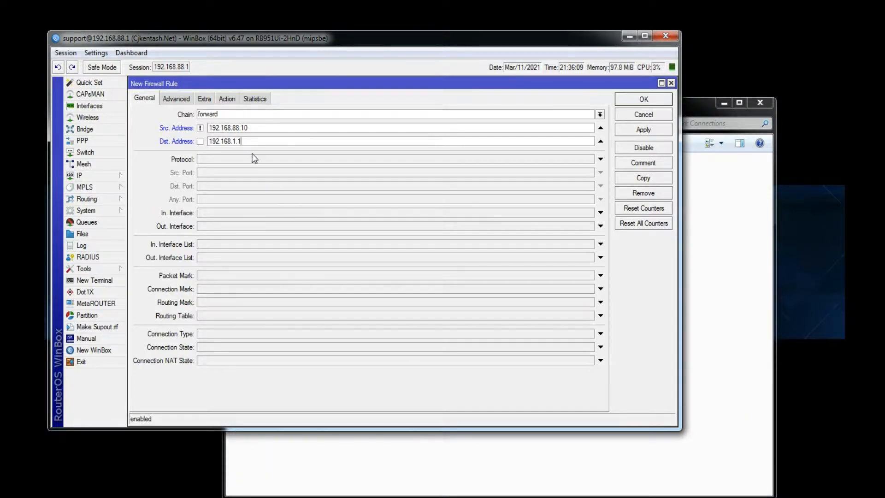
double_click(271, 127)
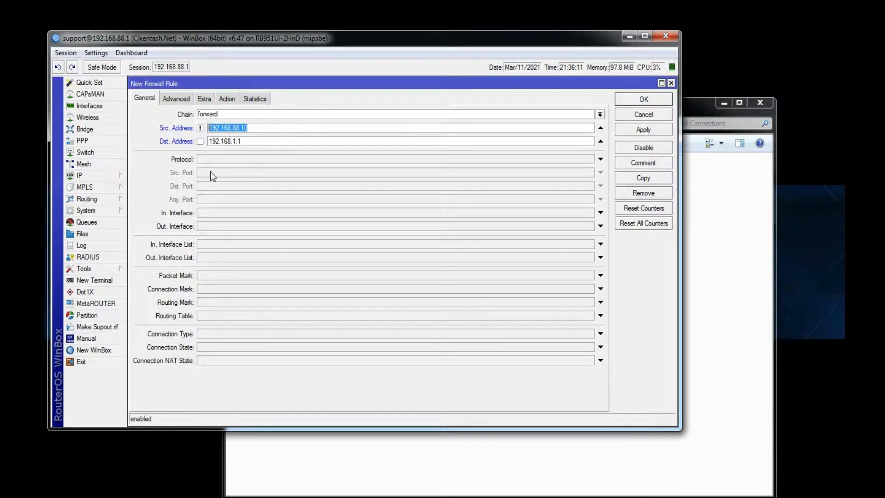
left_click(277, 141)
double_click(271, 141)
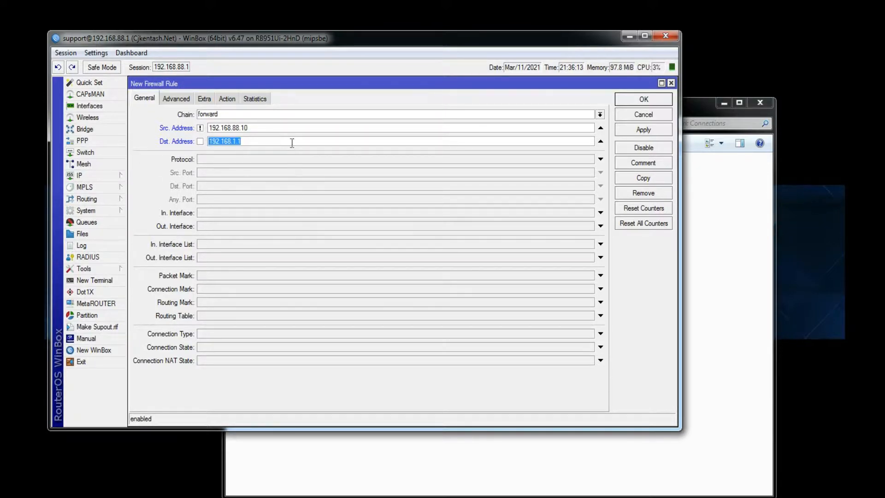
left_click(277, 141)
Set the new firewall rule's action to drop and save the rule
left_click(227, 99)
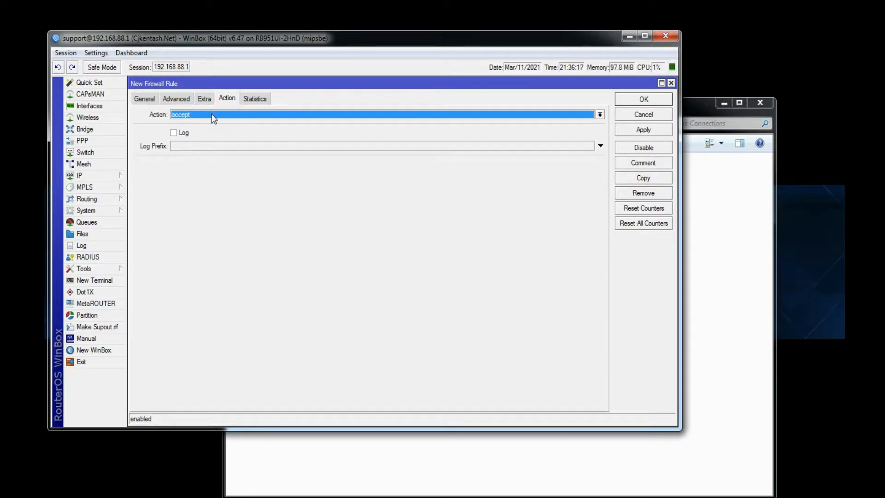
left_click(212, 116)
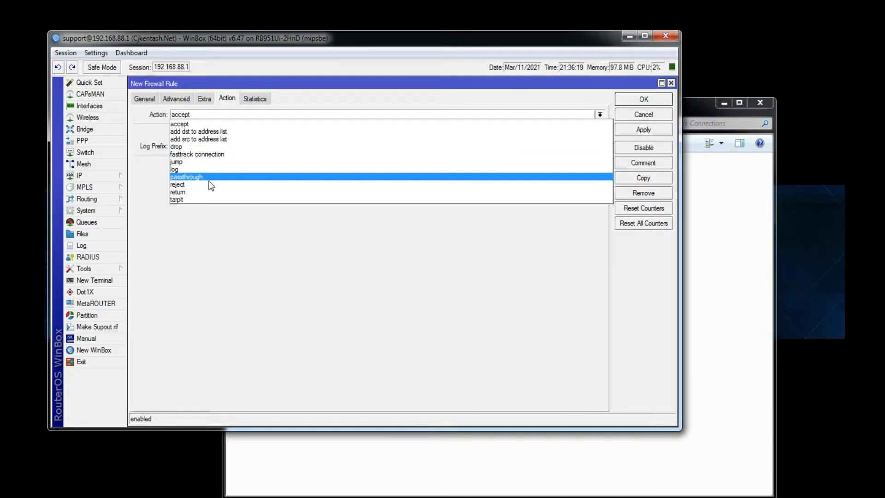
left_click(199, 146)
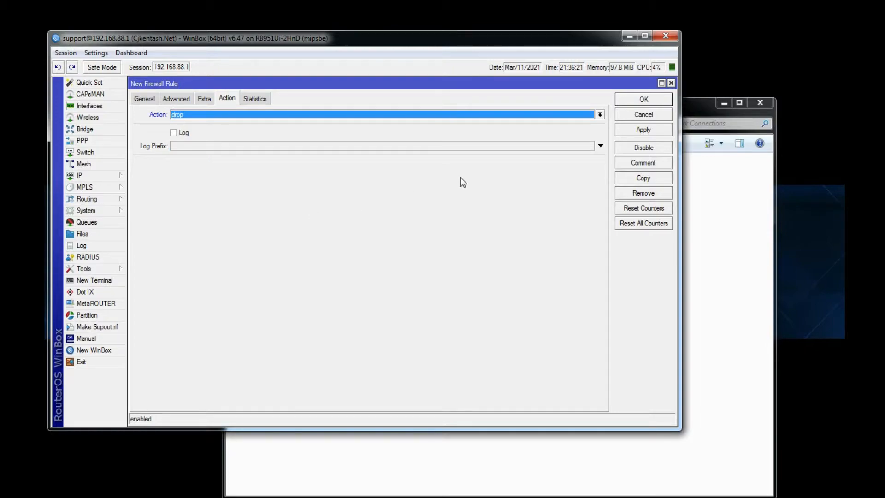
left_click(644, 130)
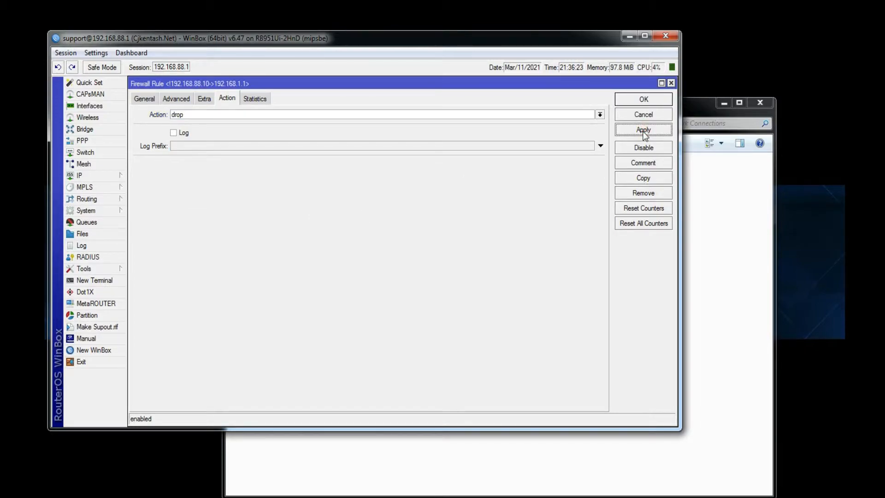
left_click(644, 100)
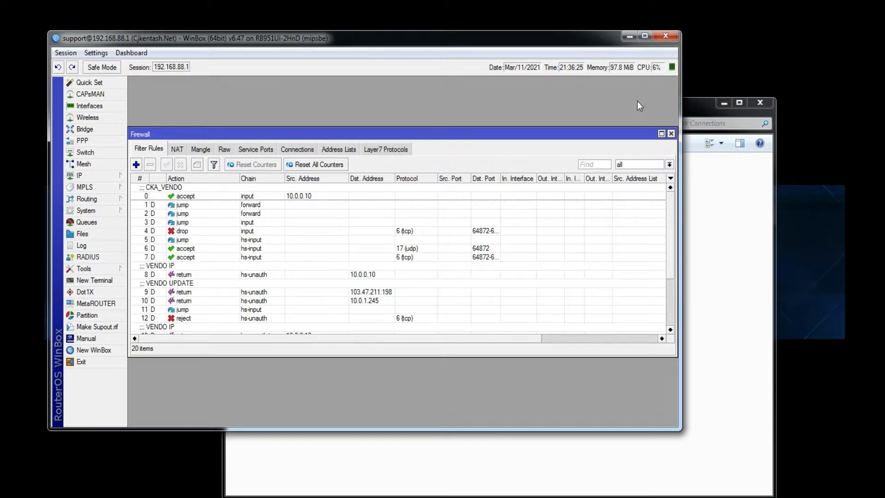
Review the new drop rule for 192.168.1.1 at the end of the filter rules list
scroll(281, 277, "down", 3)
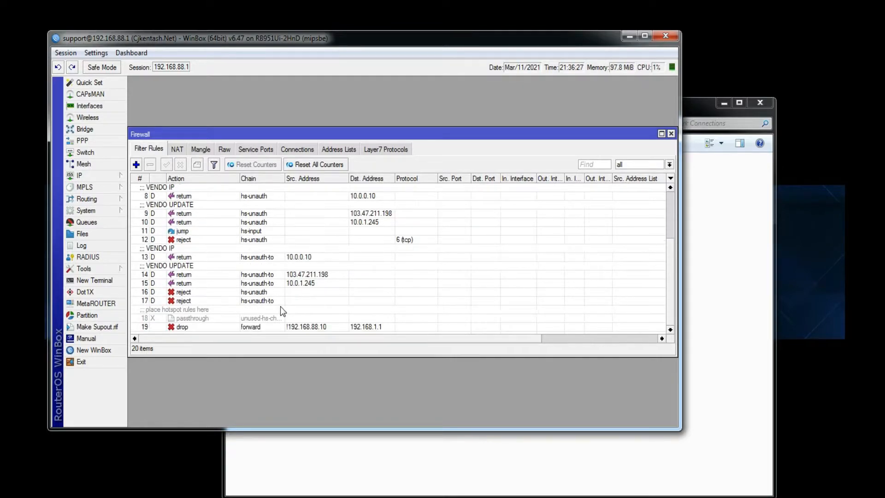
left_click(293, 327)
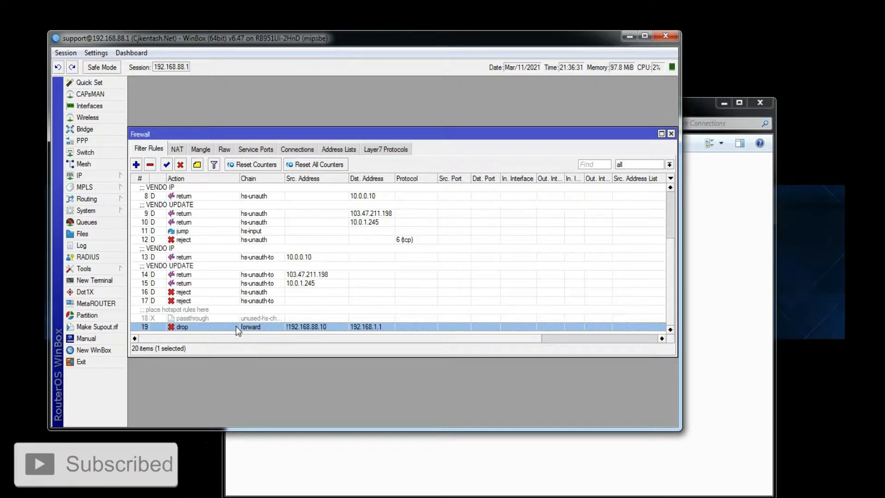
left_click(367, 292)
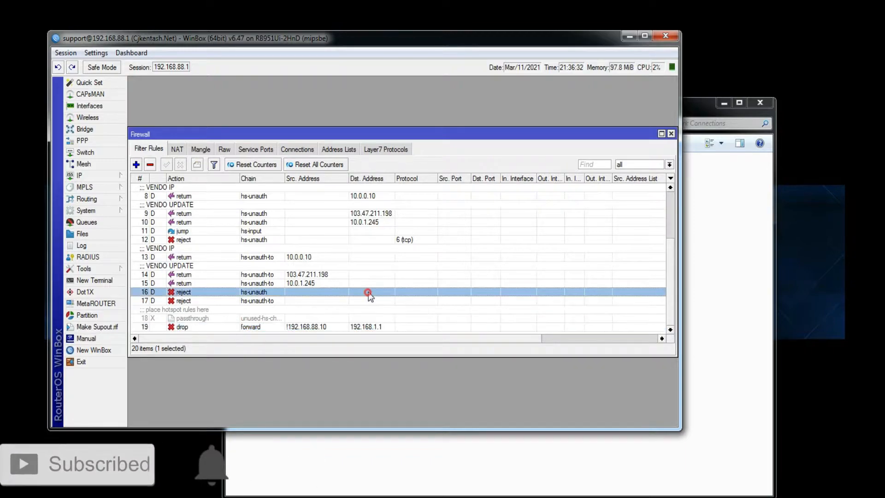
left_click(398, 318)
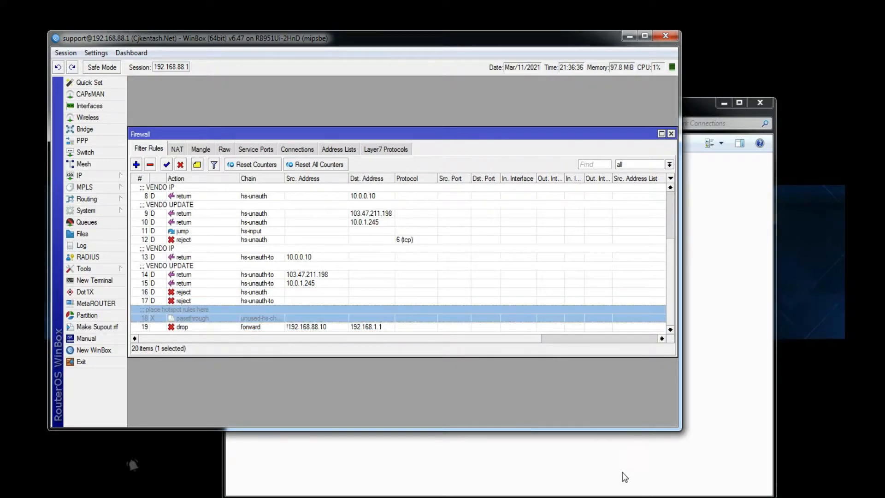
Switch to Network Connections and check the Main Internet adapter's IPv4 address against the allowed one
left_click(563, 474)
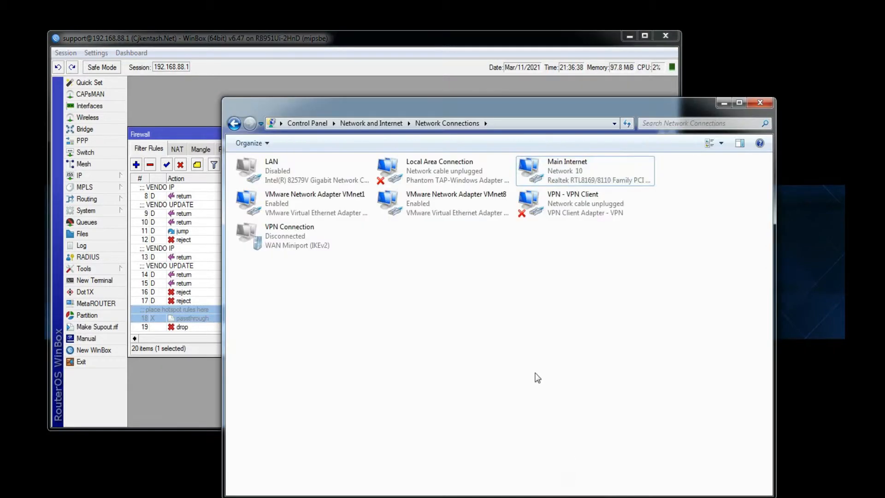
right_click(549, 165)
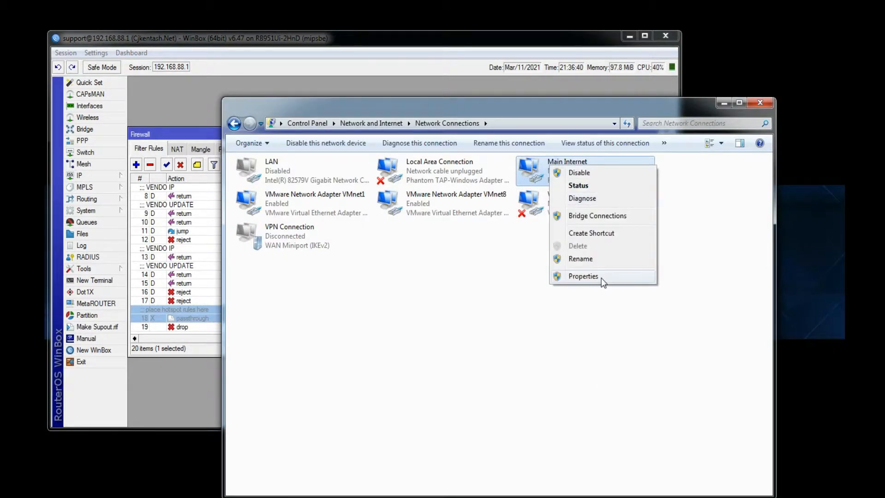
left_click(601, 278)
double_click(364, 307)
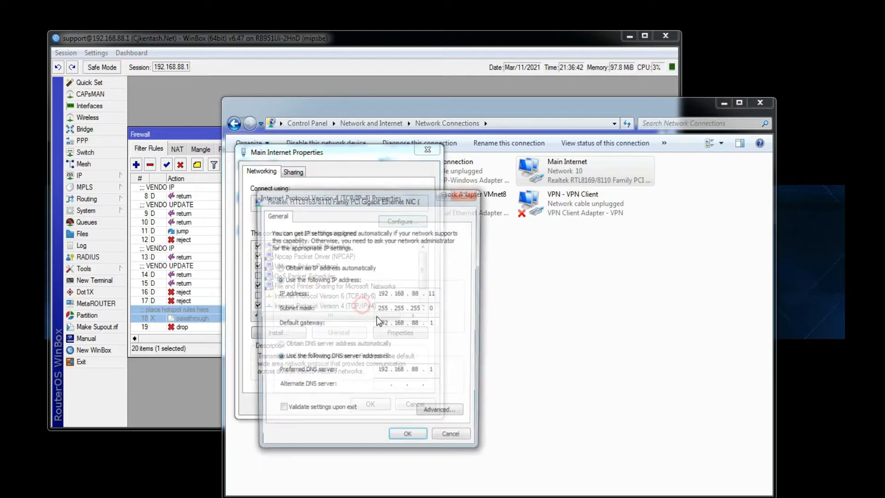
double_click(431, 294)
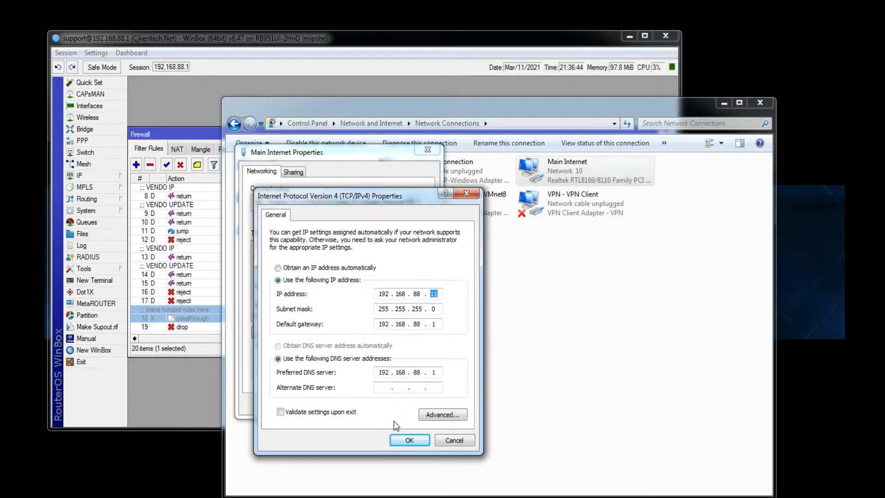
Switch to Chrome, try to load the modem page at 192.168.1.1, and bring WinBox back to the front
left_click(265, 497)
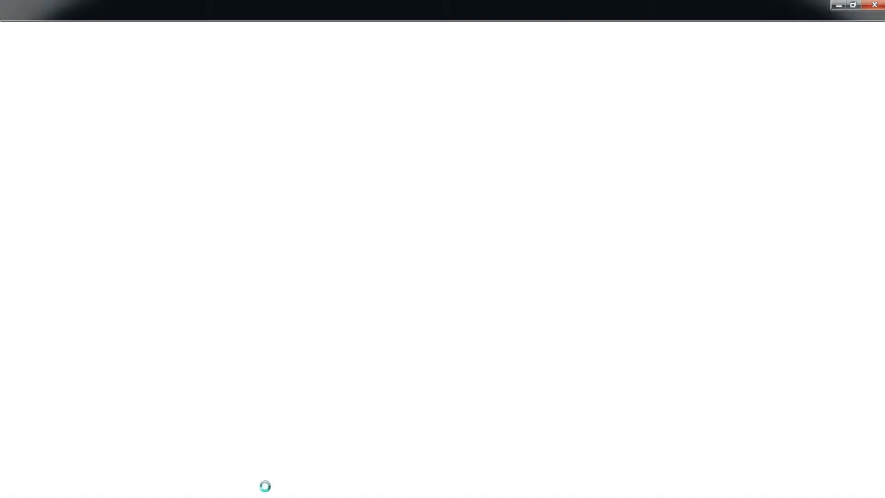
type("1")
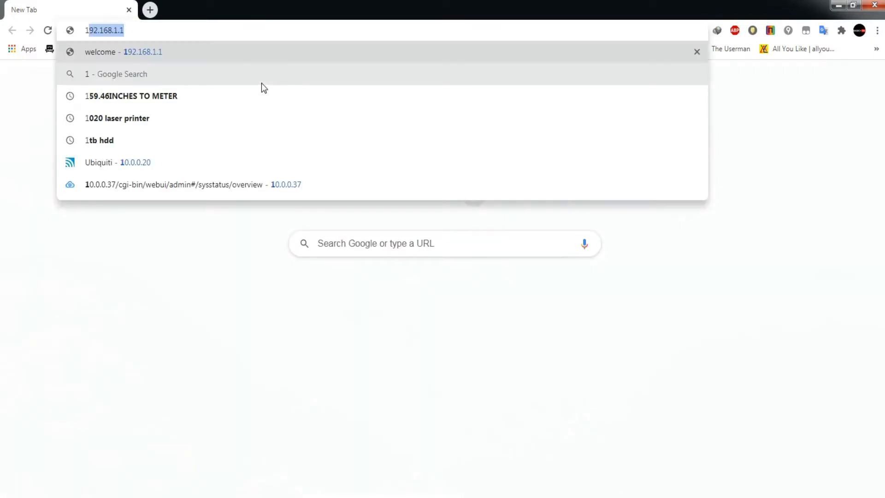
type("92.168.1.1")
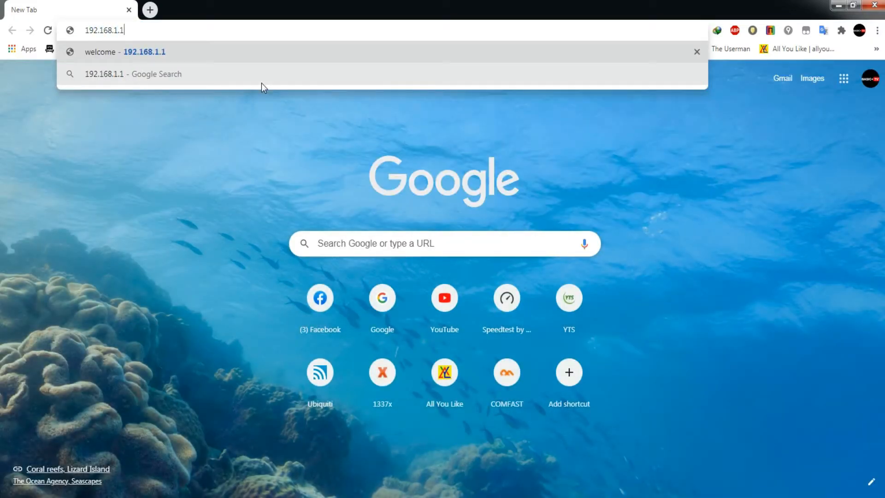
key("Return")
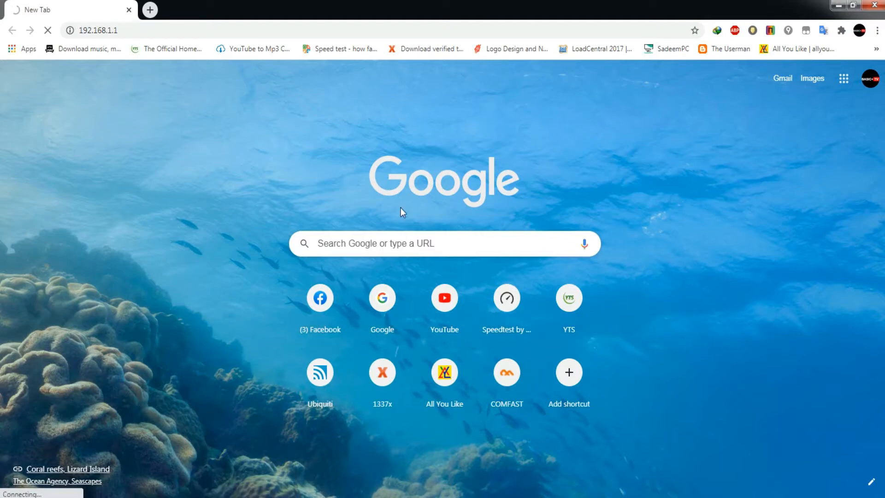
left_click(572, 497)
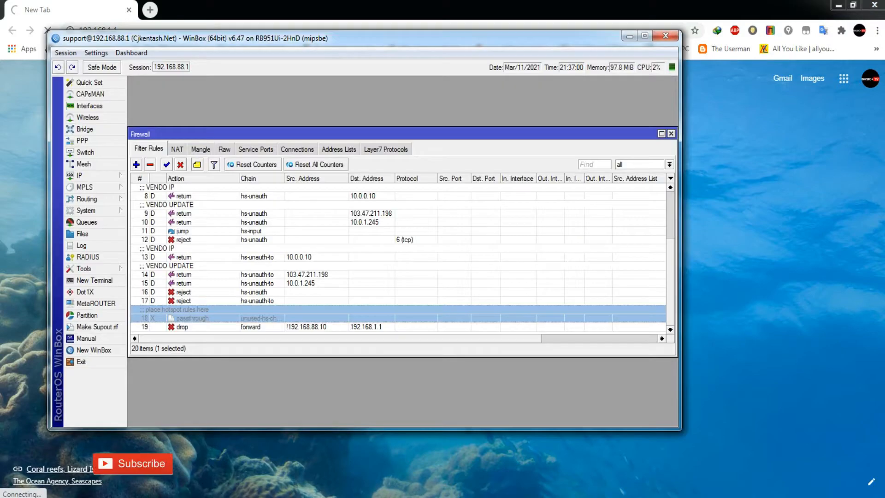
Check the drop rule's source and destination addresses, then switch to Chrome and stop loading 192.168.1.1
left_click(323, 328)
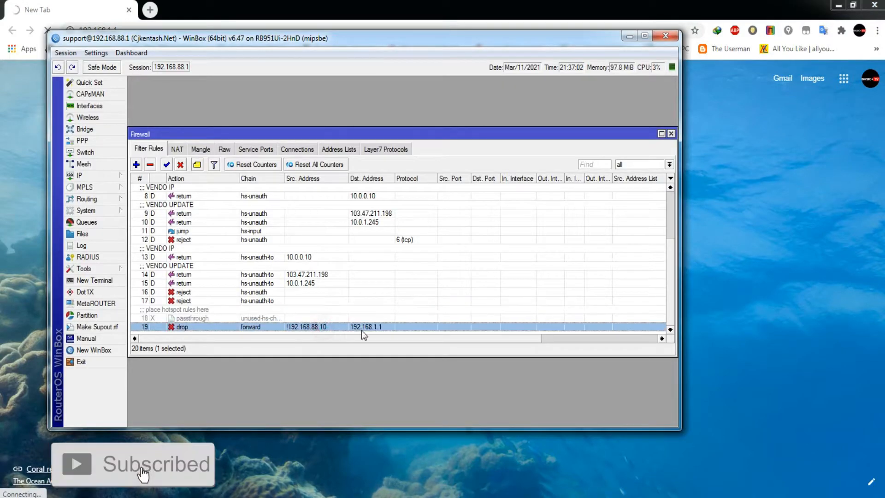
left_click_drag(526, 340, 448, 351)
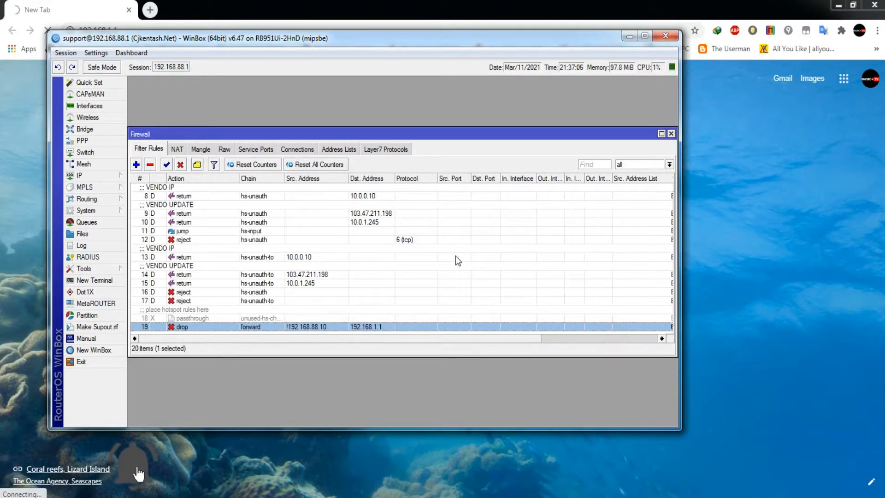
left_click(343, 15)
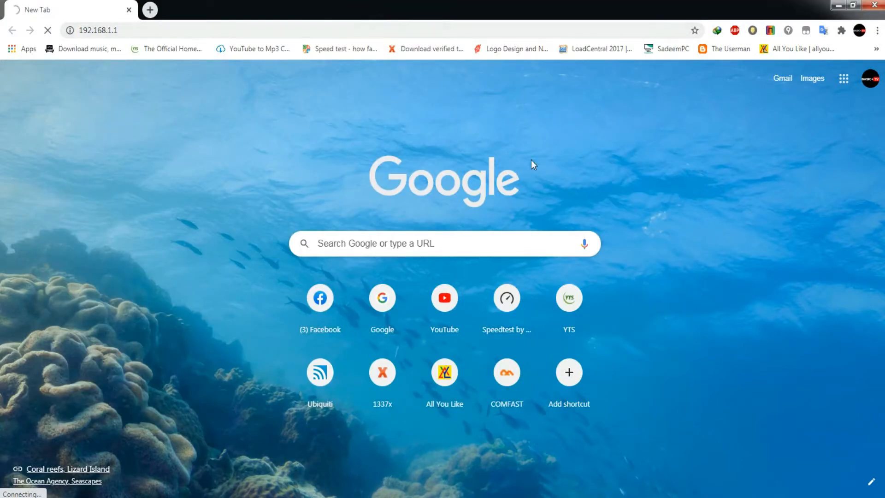
left_click(47, 30)
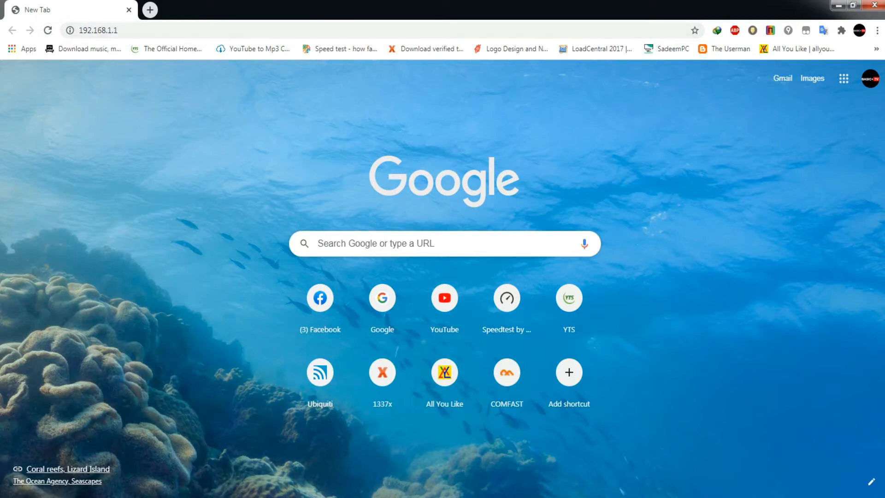
Disable the drop rule for 192.168.1.1 in WinBox, then load the modem login page at 192.168.1.1 in Chrome
left_click(557, 497)
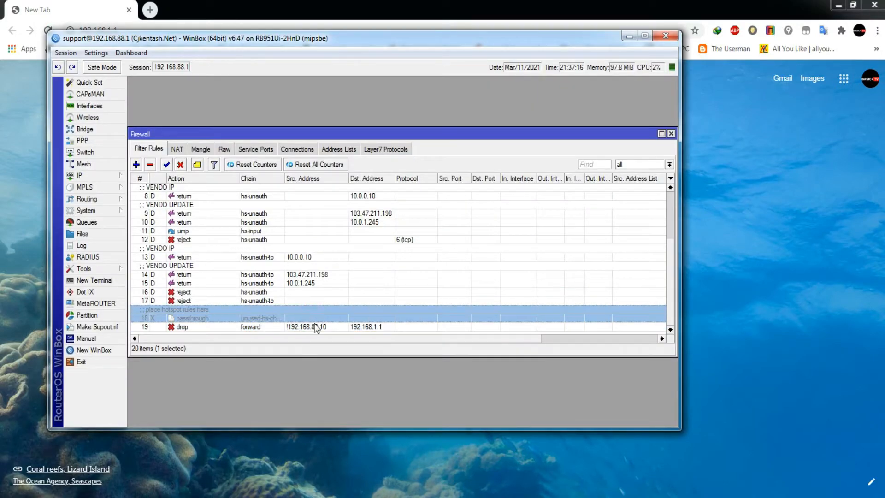
left_click(180, 165)
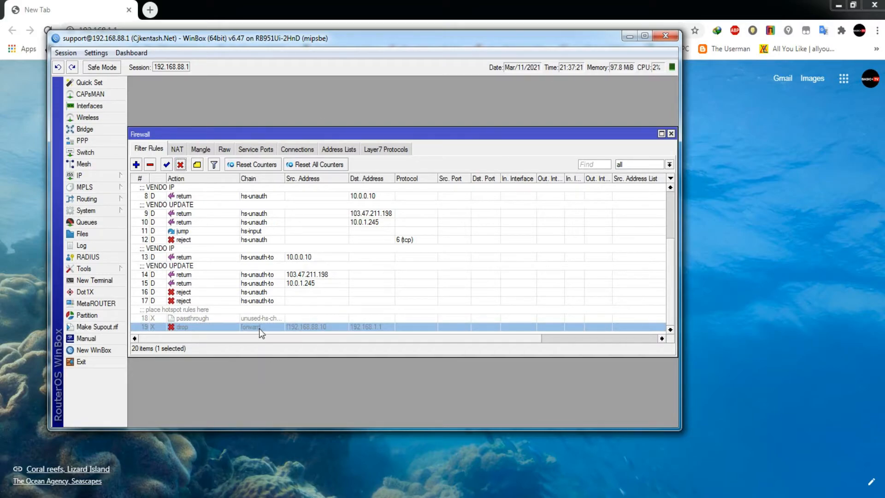
left_click(346, 6)
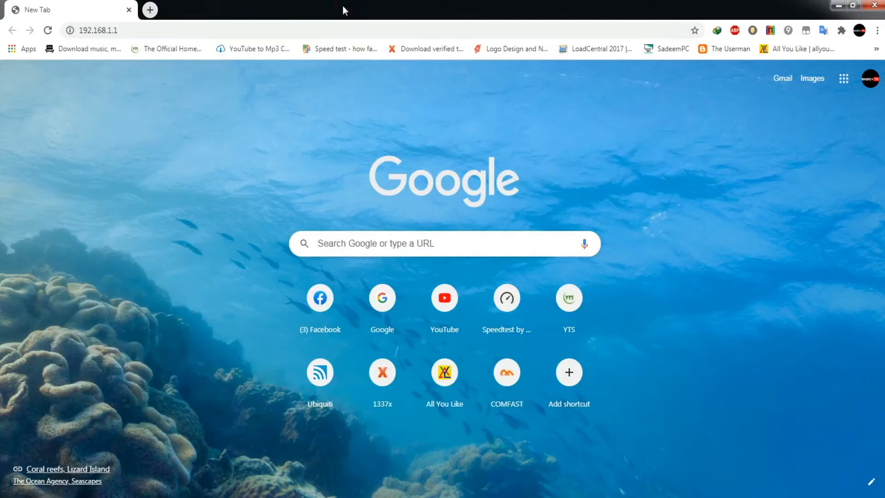
left_click(248, 35)
key("Return")
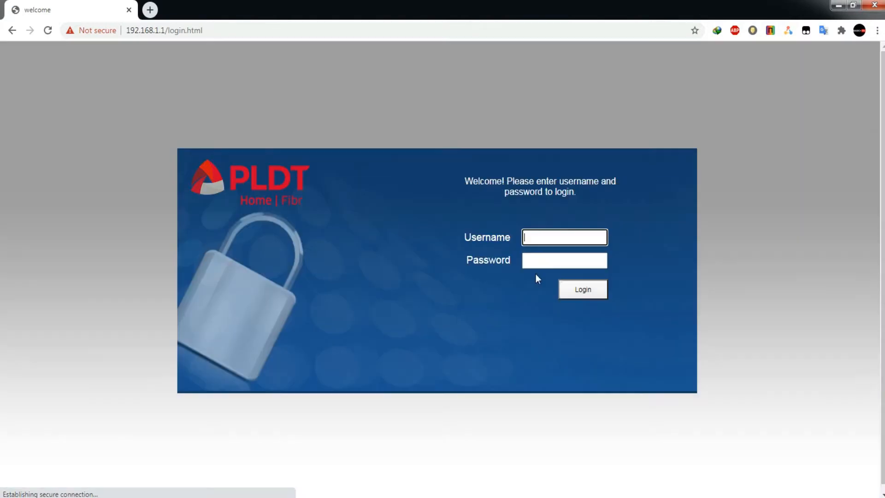
left_click(548, 243)
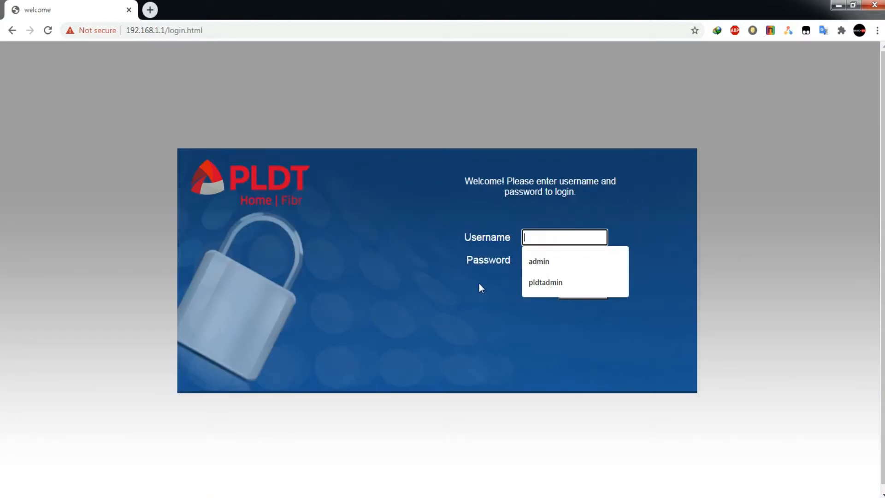
left_click(373, 317)
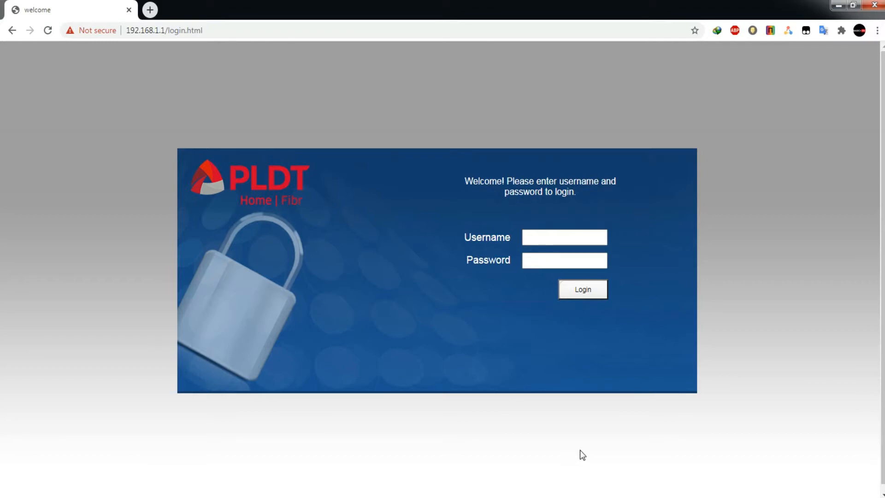
Switch back to WinBox and re-enable the drop rule for 192.168.1.1
mouse_move(563, 495)
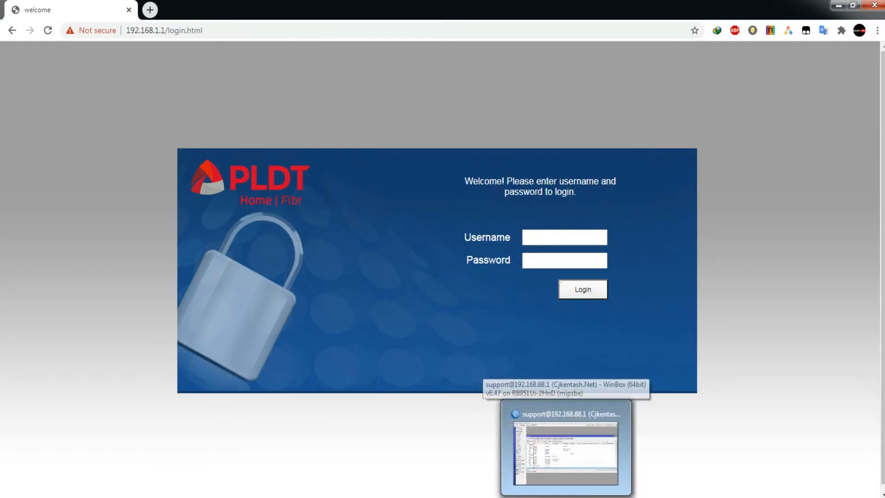
left_click(563, 450)
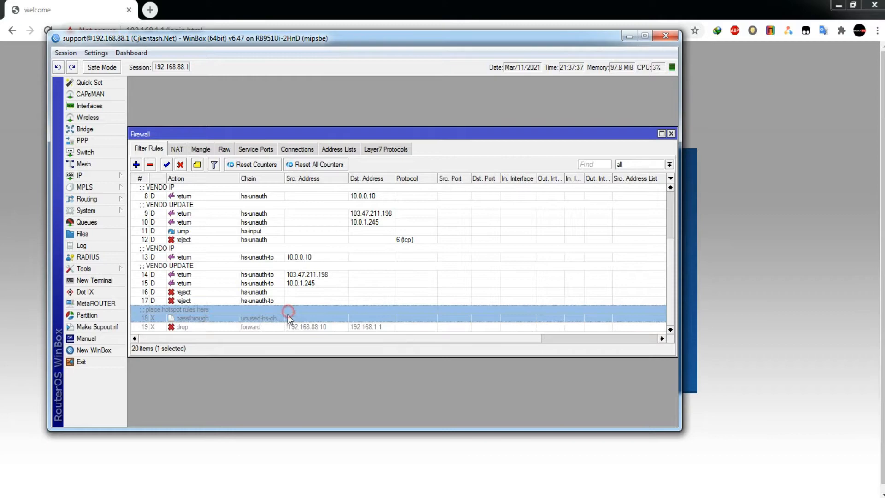
left_click(166, 164)
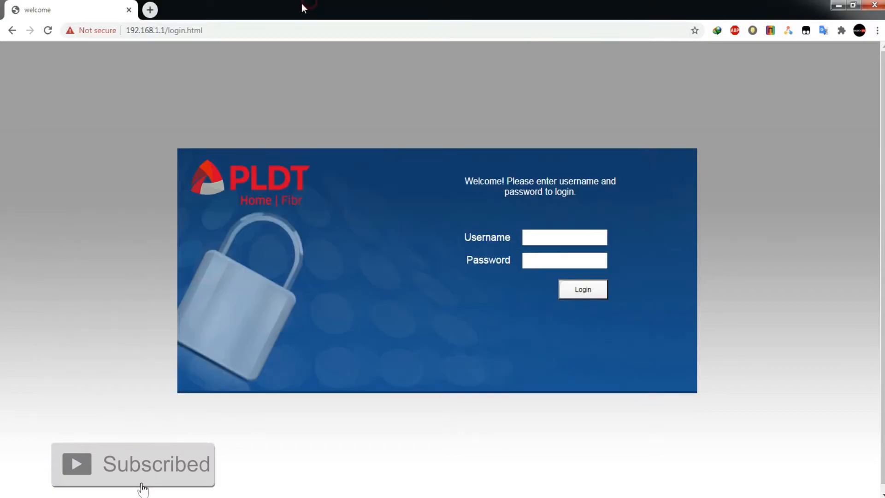
Switch to Chrome, replace the modem page with a fresh tab, and try to load 192.168.1.1 again
left_click(312, 6)
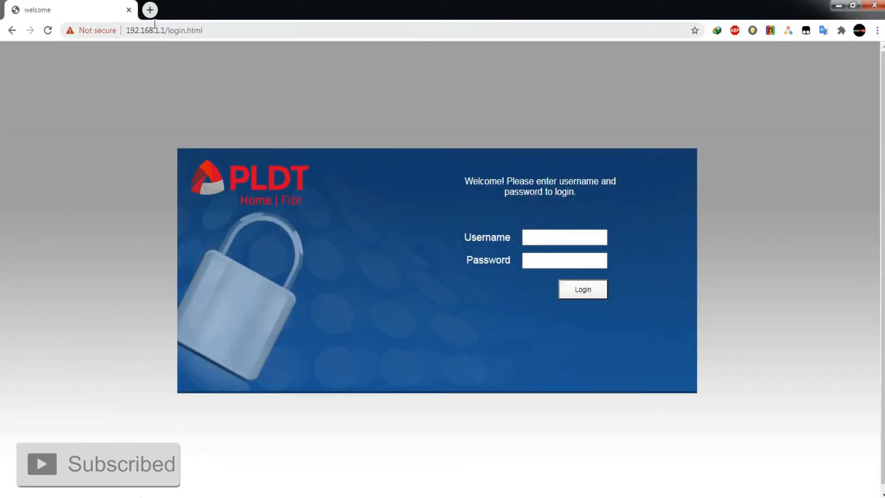
left_click(150, 10)
left_click(129, 10)
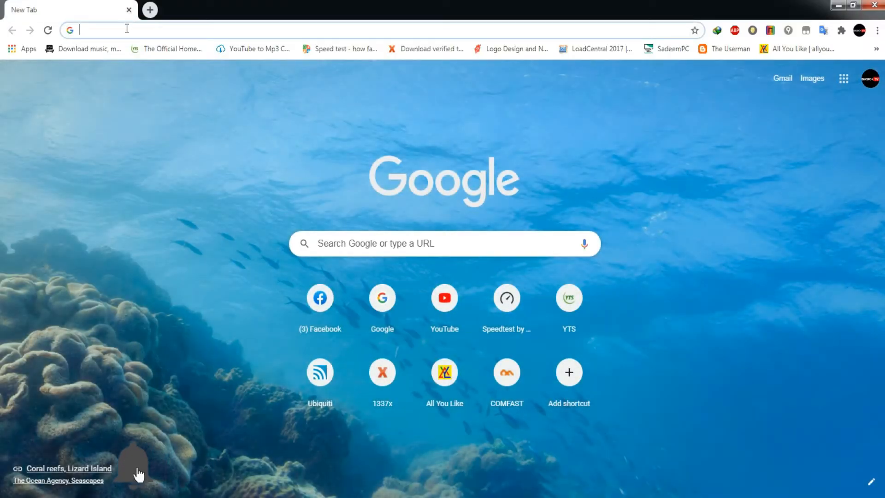
type("192")
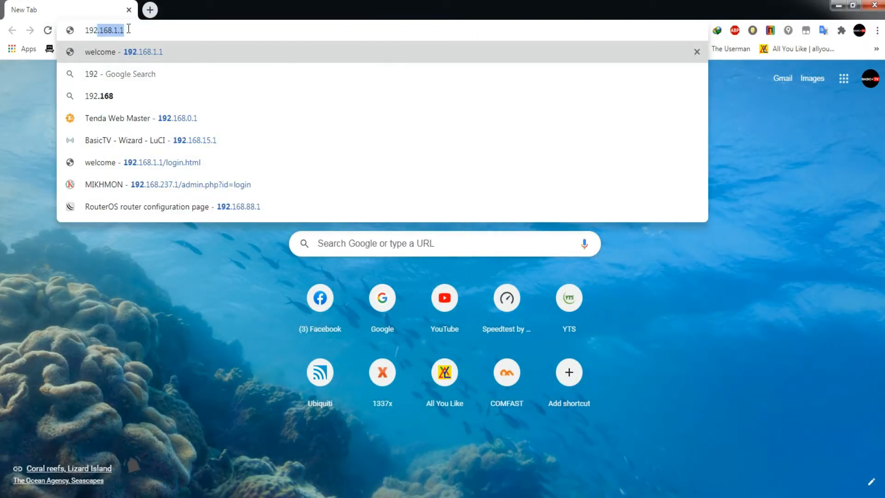
left_click(160, 53)
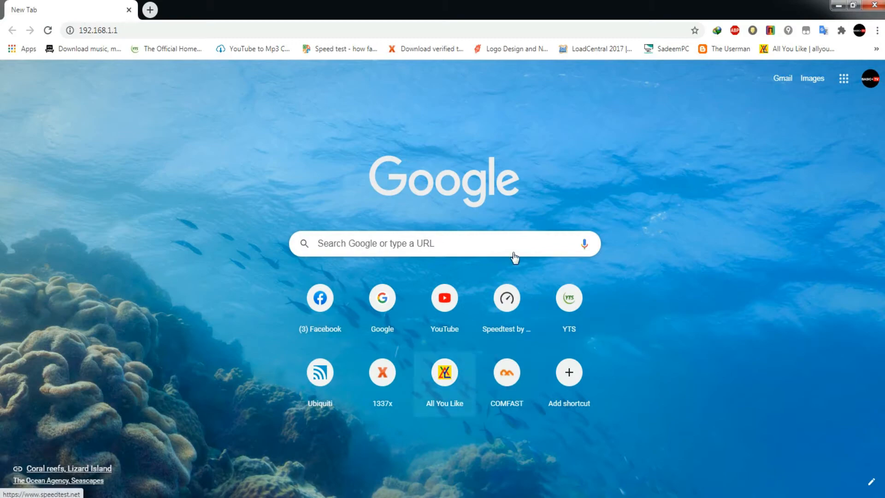
left_click(150, 10)
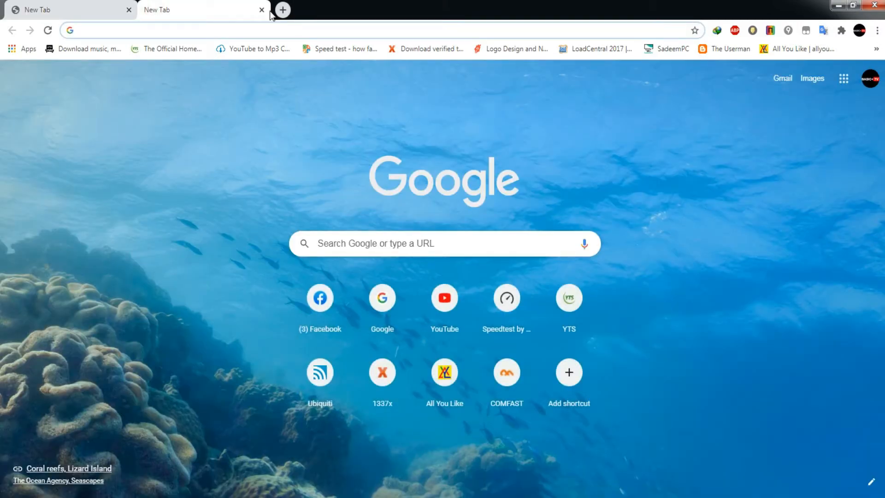
left_click(263, 10)
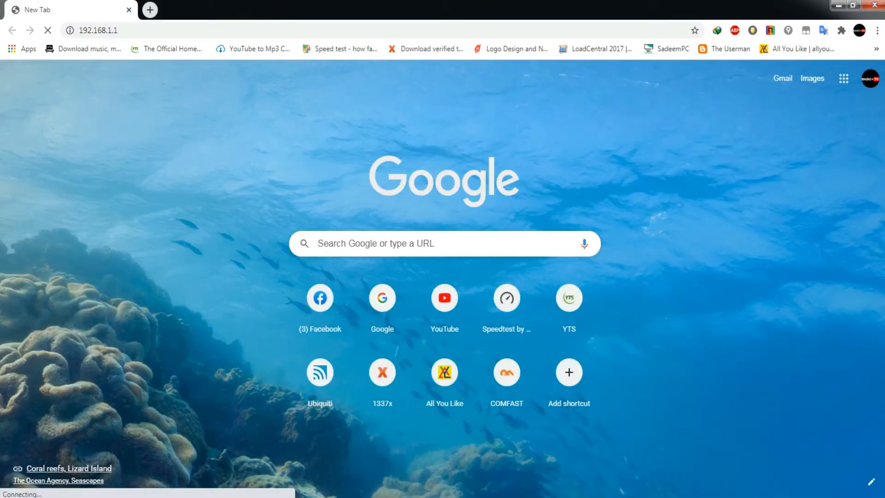
Close Chrome, switch to the Main Internet adapter's IPv4 properties, and select the last octet of its IP address
key("alt+Tab")
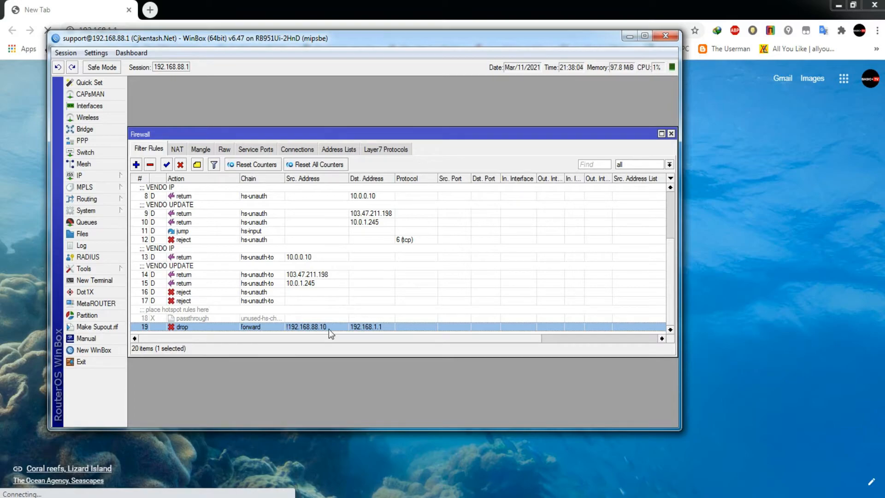
left_click(720, 3)
left_click(874, 5)
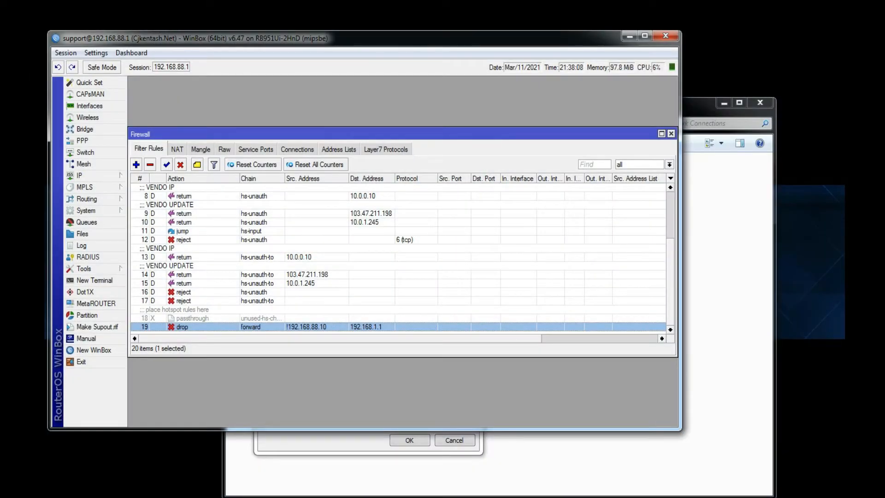
key("alt+Tab")
left_click(441, 294)
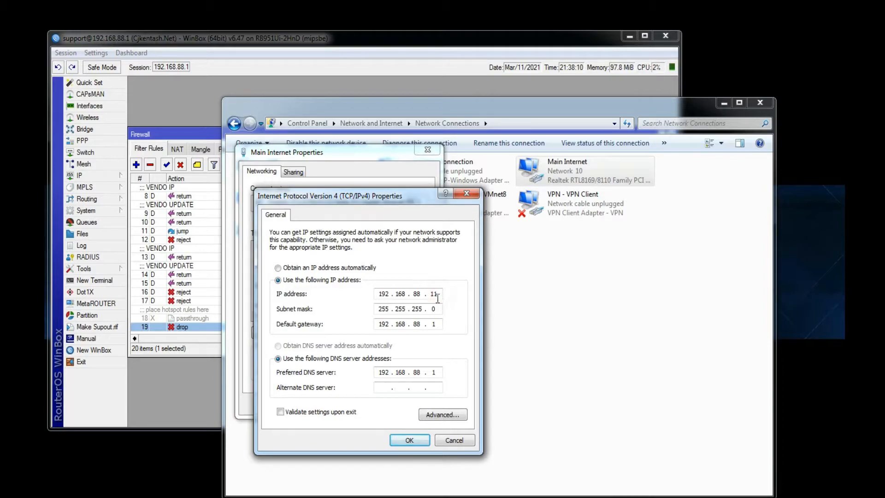
left_click_drag(430, 294, 459, 293)
Switch to WinBox, check the allowed source address in the drop rule's general settings, and close the rule
left_click(163, 134)
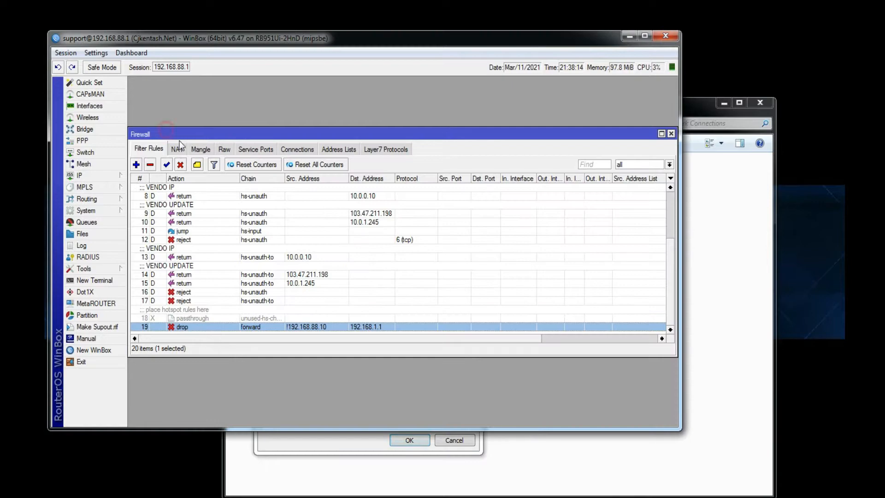
double_click(315, 327)
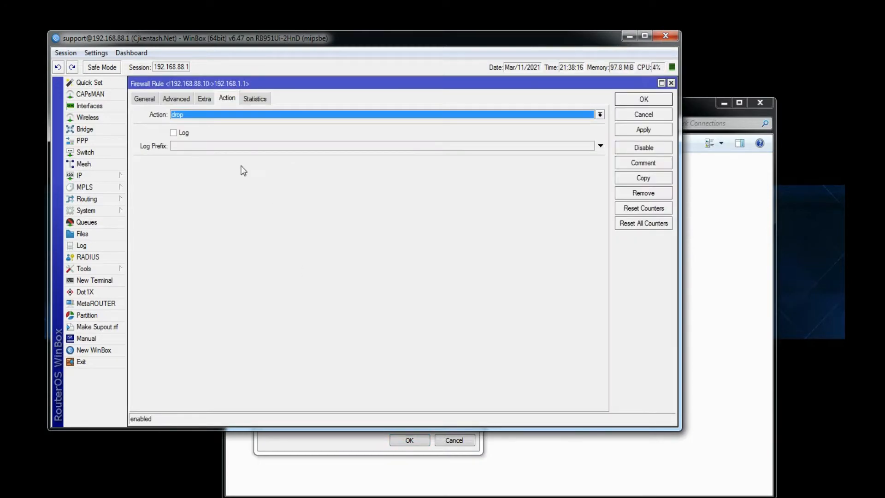
left_click(176, 99)
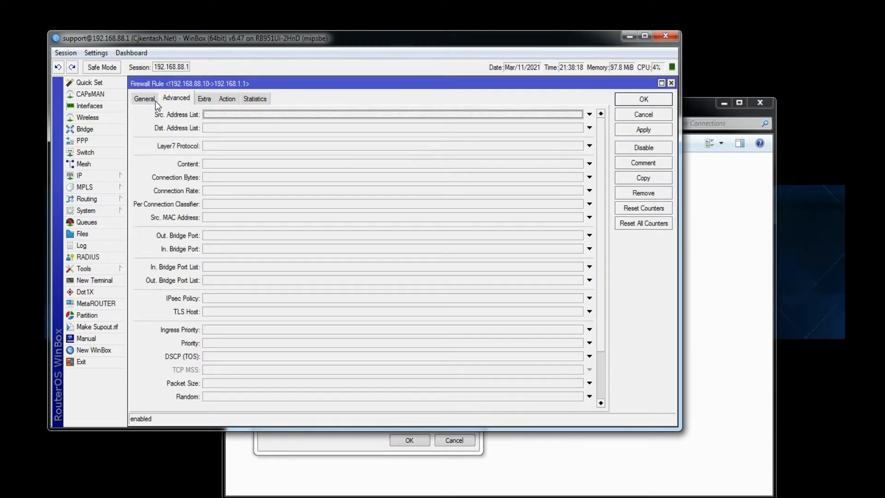
left_click(148, 99)
double_click(266, 128)
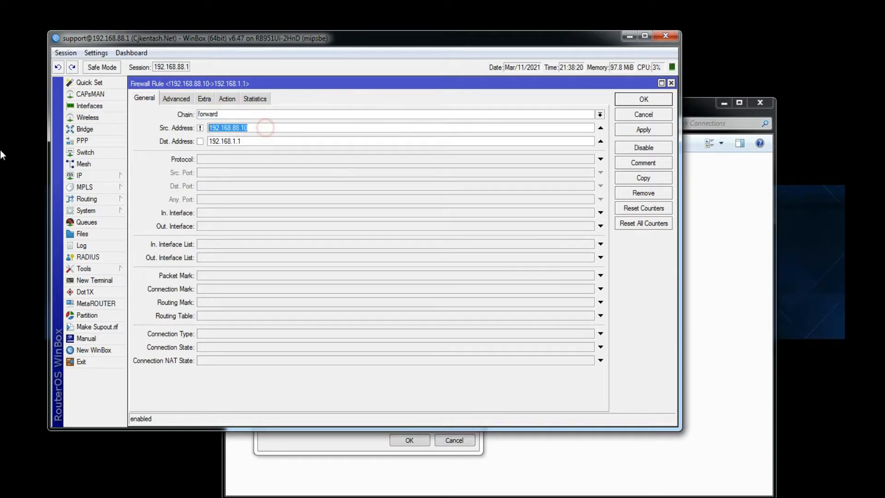
left_click(268, 133)
double_click(269, 130)
left_click(645, 100)
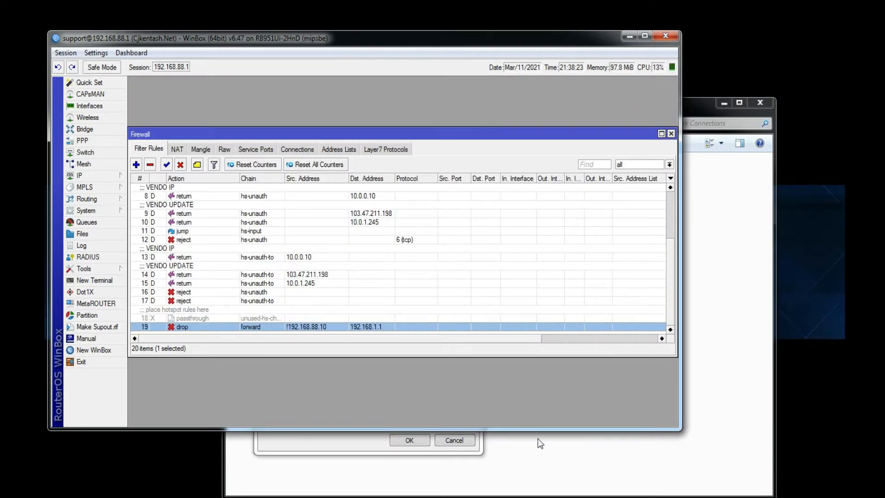
Set the Main Internet adapter's IPv4 address to 192.168.88.10 and save the adapter properties
left_click(353, 443)
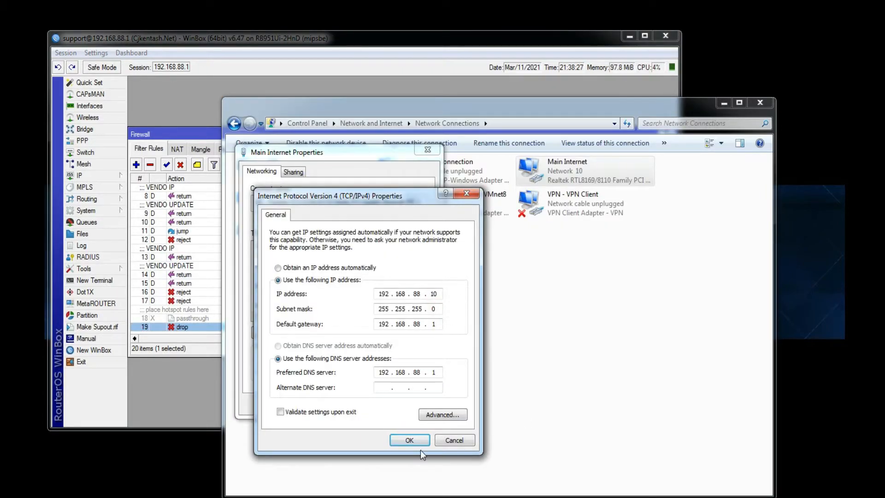
left_click(406, 440)
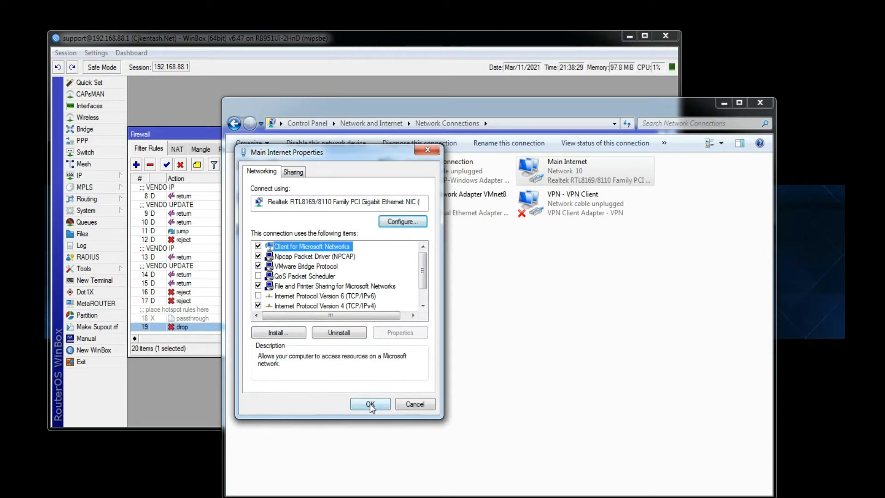
left_click(370, 405)
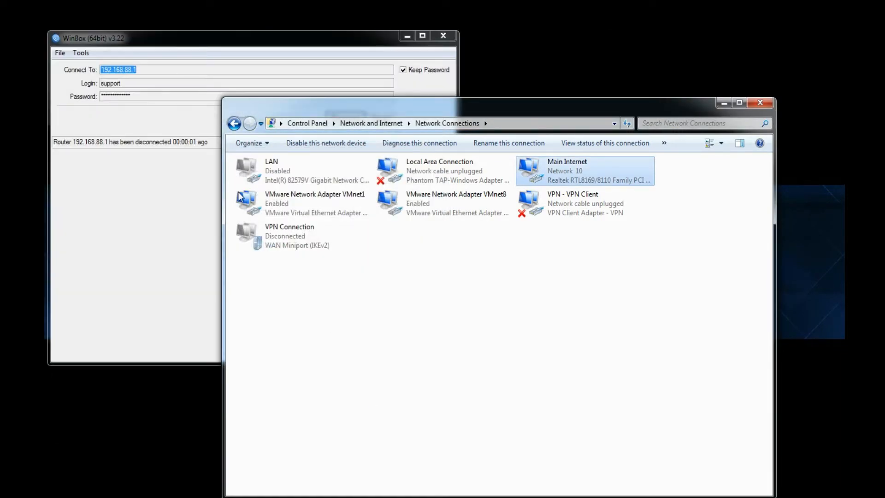
Reconnect WinBox to the router at 192.168.88.1 and open the drop rule to check its source address
left_click(276, 52)
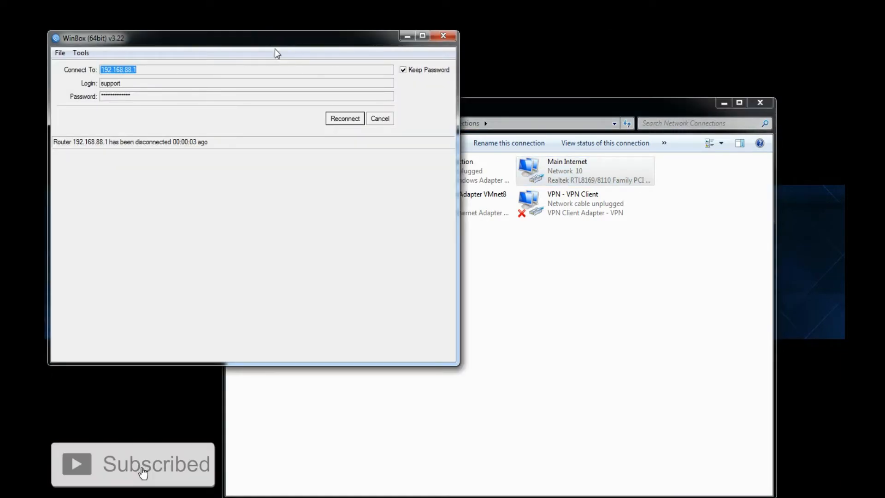
left_click(347, 119)
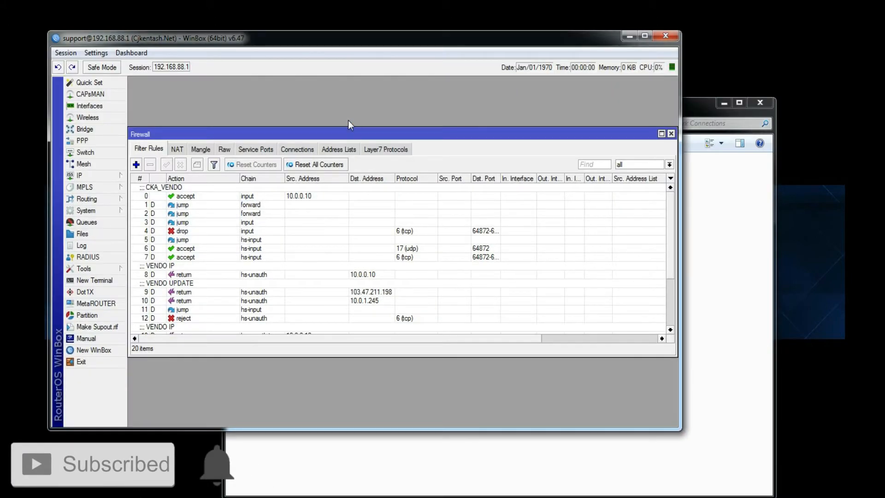
scroll(301, 306, "down", 3)
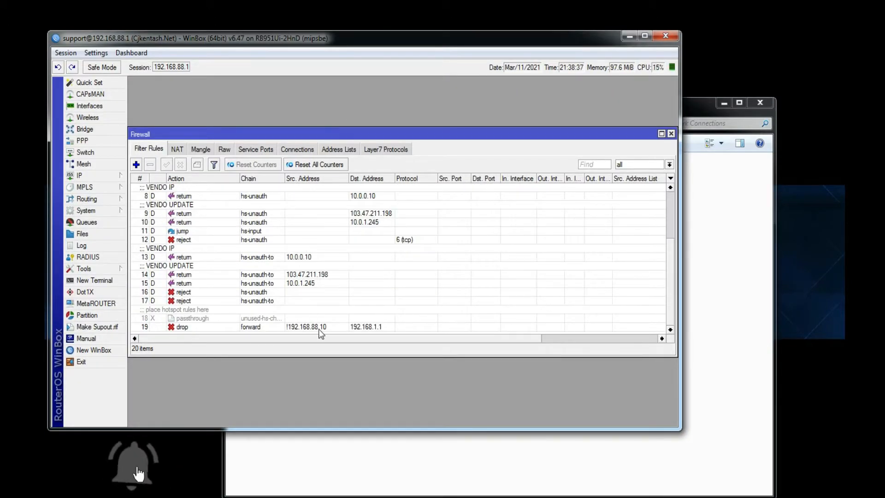
double_click(315, 328)
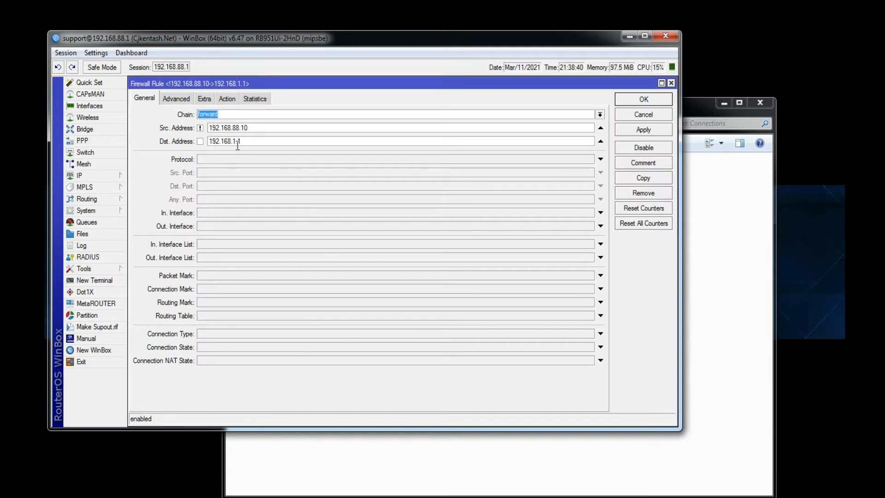
key("Tab")
key("Tab")
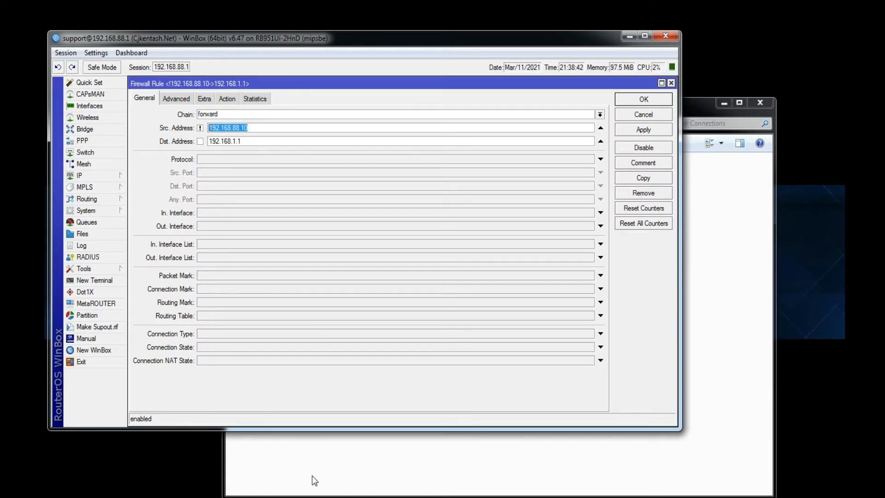
Switch to Chrome and load the modem page at 192.168.1.1 from the allowed address
left_click(369, 497)
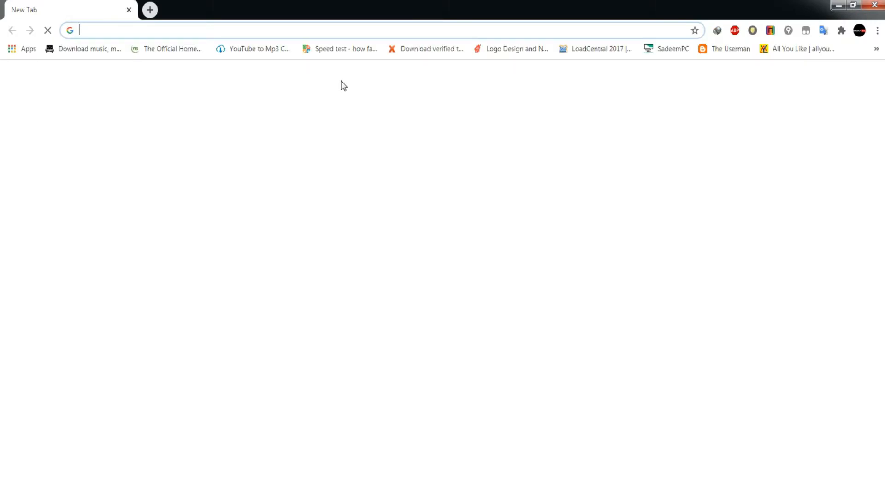
type("192.1")
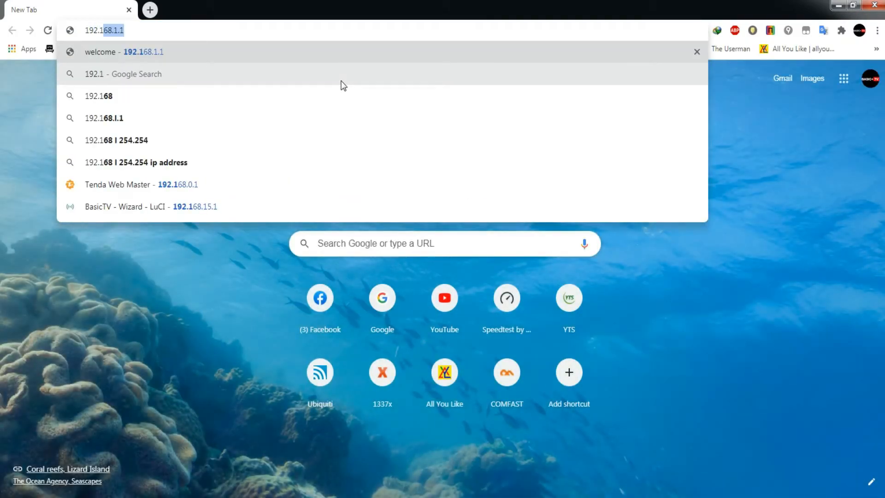
type("68.1.1")
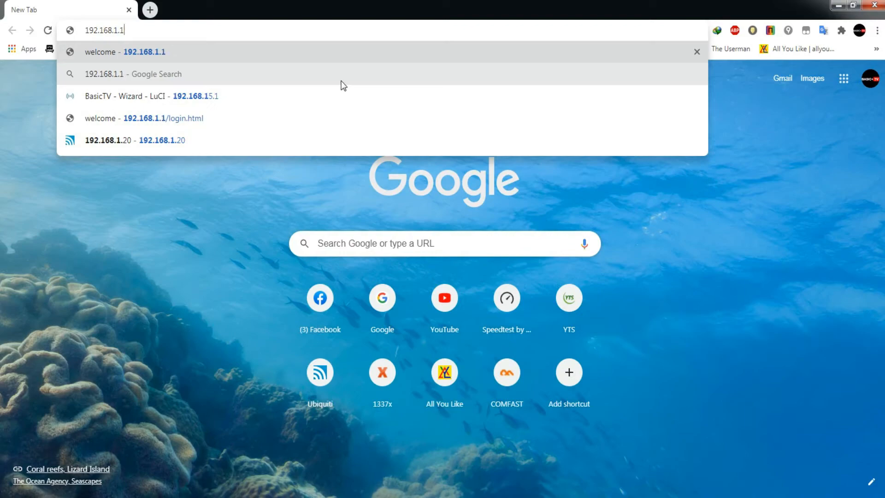
key("Return")
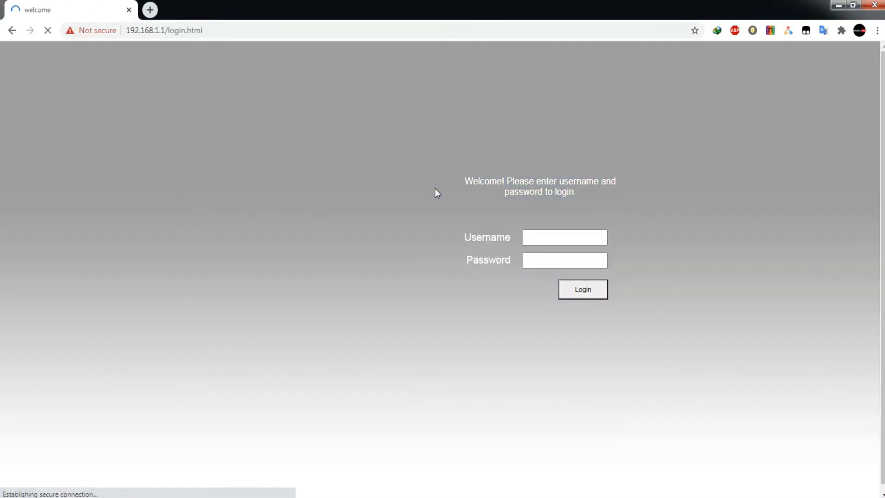
Switch to Network Connections and check the Main Internet adapter's IPv4 address in its connection details
key("alt+Tab")
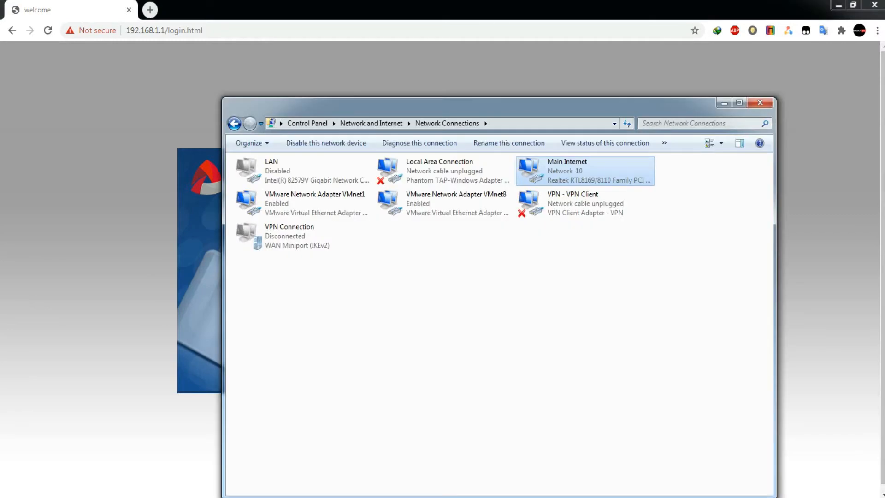
right_click(633, 172)
left_click(627, 188)
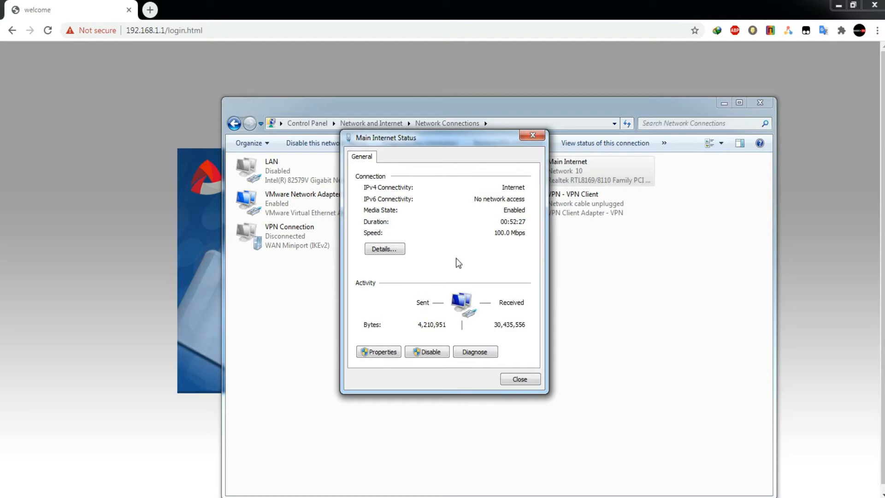
left_click(385, 249)
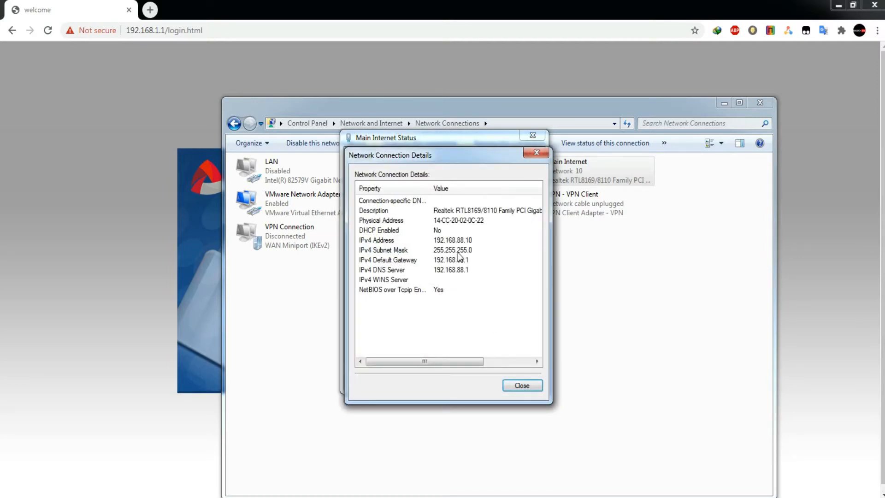
left_click(467, 239)
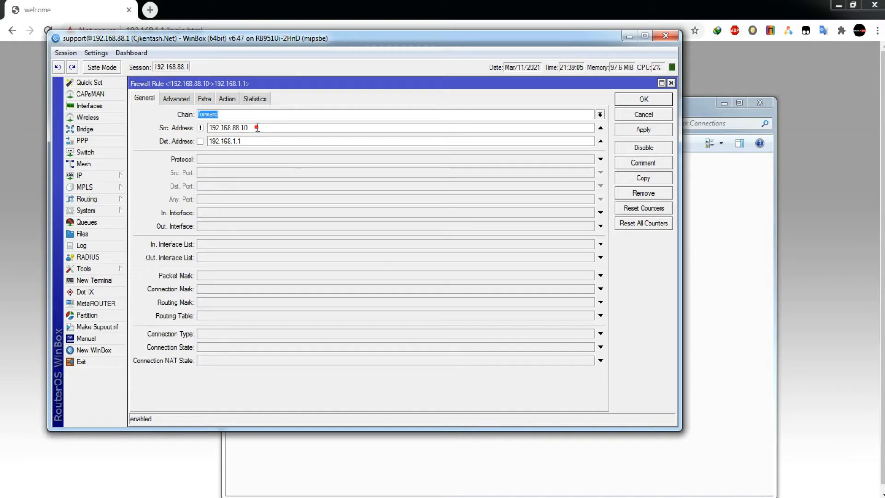
Switch to WinBox, check the source address in the drop rule against the adapter's address, and close the rule
double_click(258, 128)
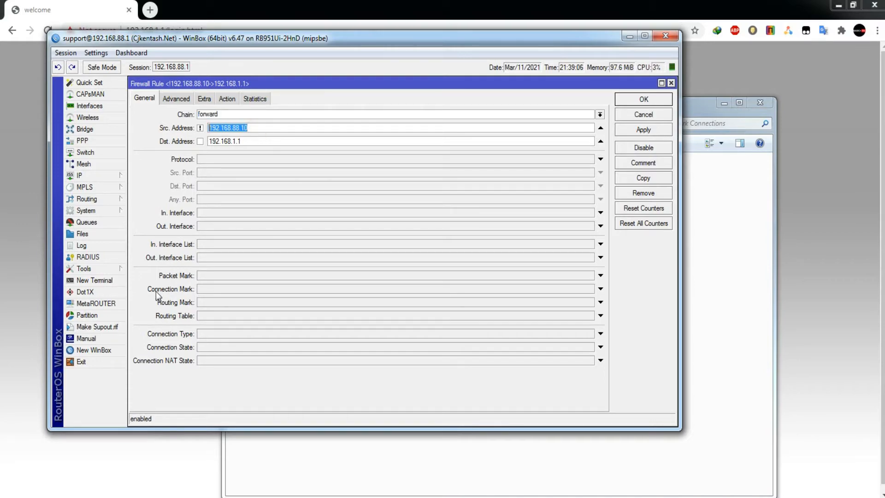
left_click(266, 128)
double_click(255, 128)
left_click(271, 128)
left_click(643, 100)
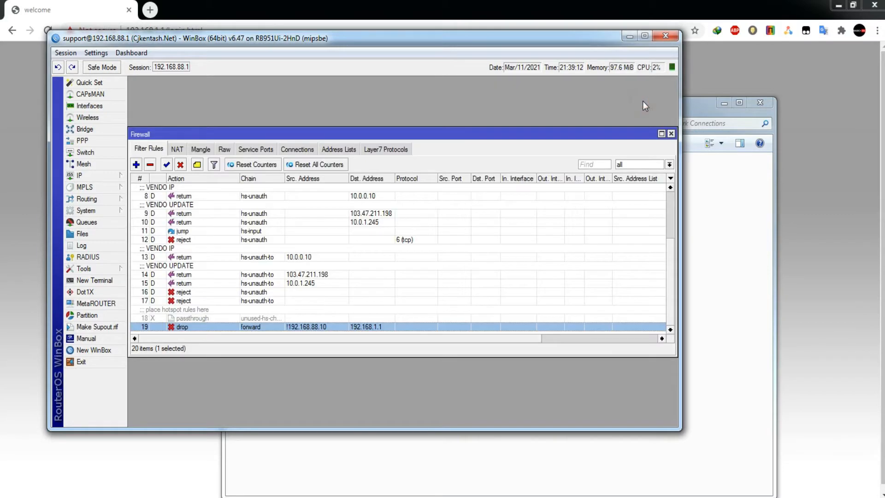
Close the Chrome window with the modem login page and dismiss the Main Internet adapter's connection details
left_click(557, 1)
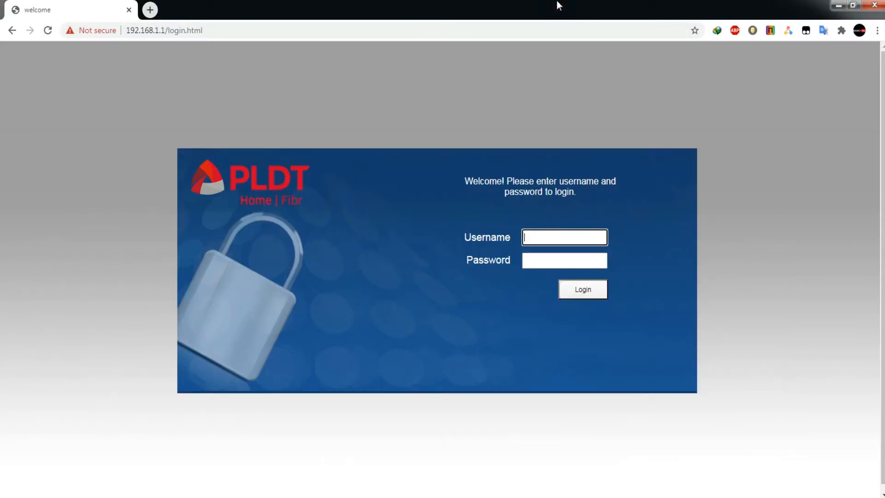
left_click(873, 6)
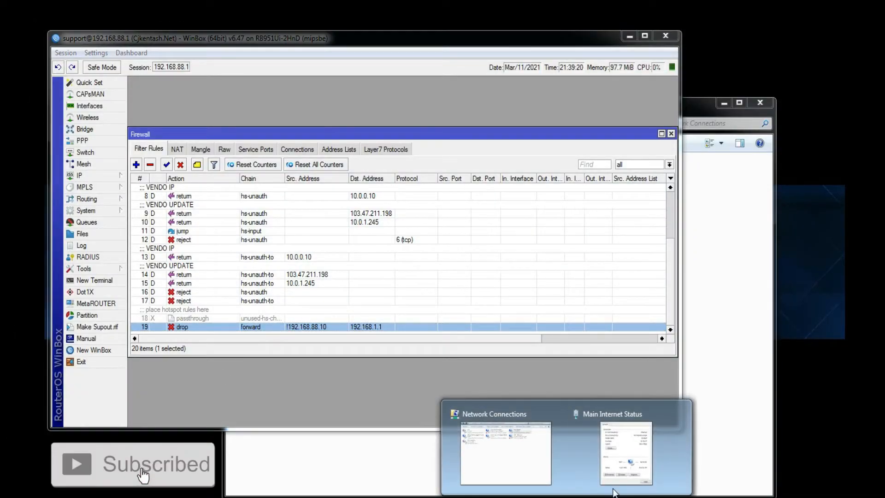
left_click(615, 445)
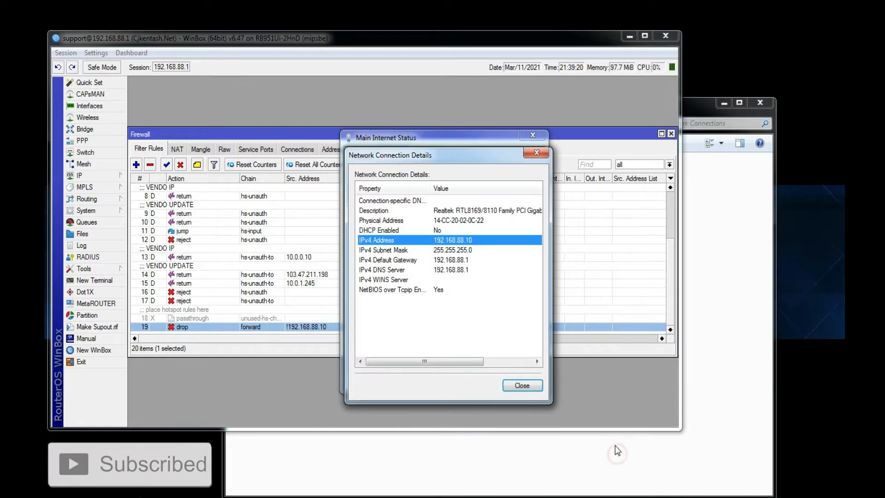
left_click(514, 385)
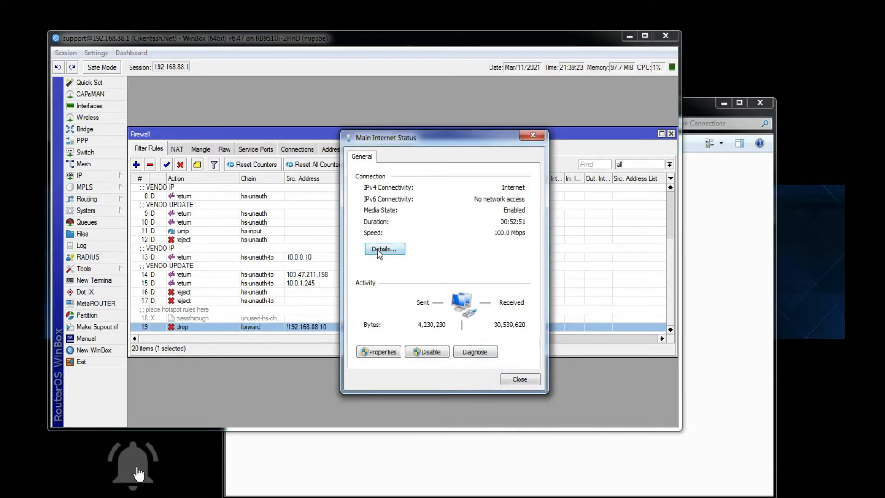
Set the Main Internet adapter's IPv4 address to 192.168.88.20 and save the adapter properties
left_click(373, 348)
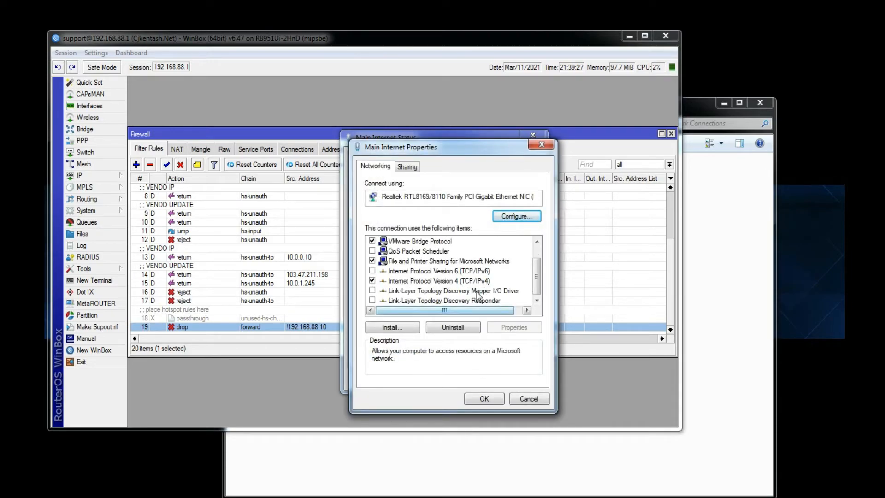
double_click(453, 282)
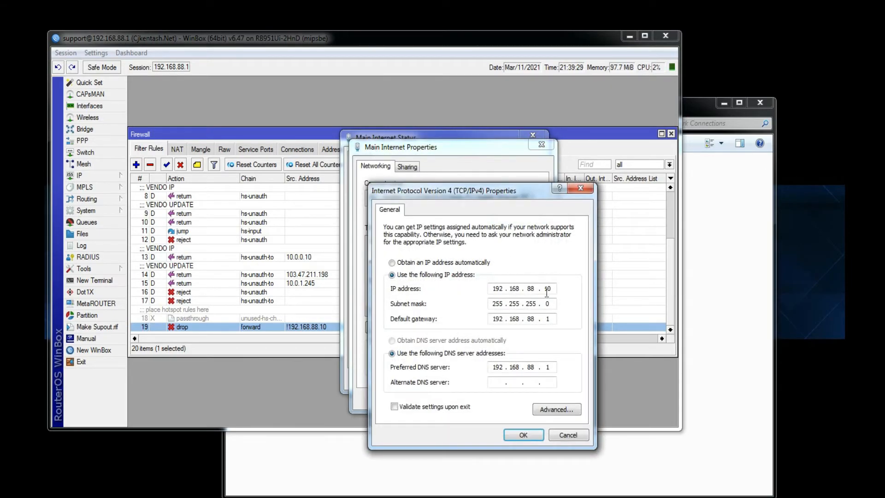
left_click_drag(547, 288, 612, 298)
left_click_drag(542, 288, 600, 287)
type("20")
left_click(524, 435)
left_click(484, 400)
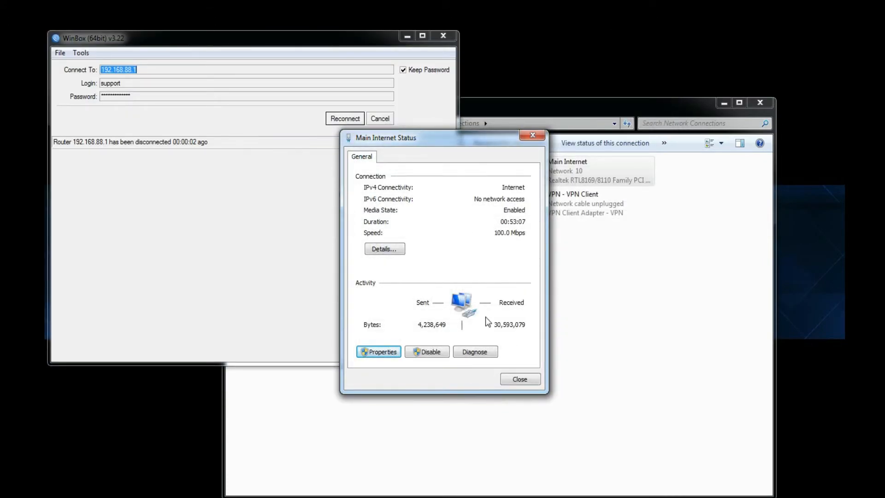
Reconnect WinBox to the router and check the Main Internet adapter's new IPv4 address in its connection details
left_click(345, 118)
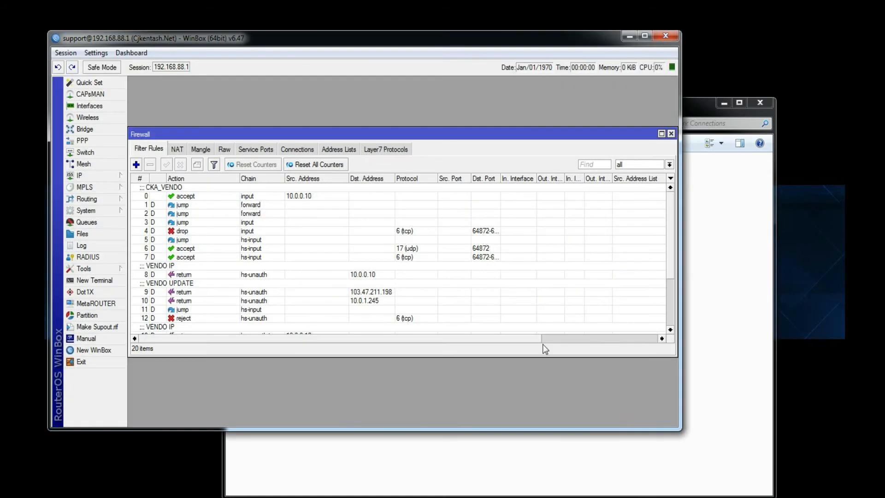
mouse_move(580, 479)
left_click(599, 438)
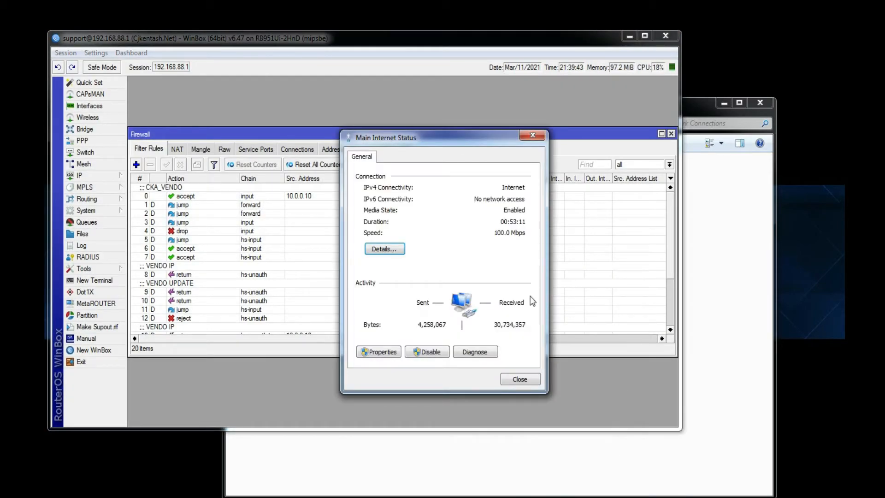
left_click(385, 248)
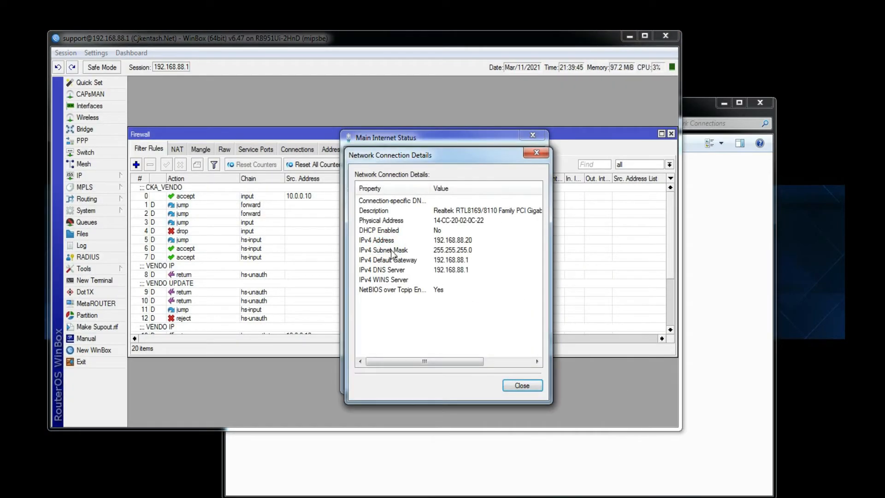
left_click(462, 241)
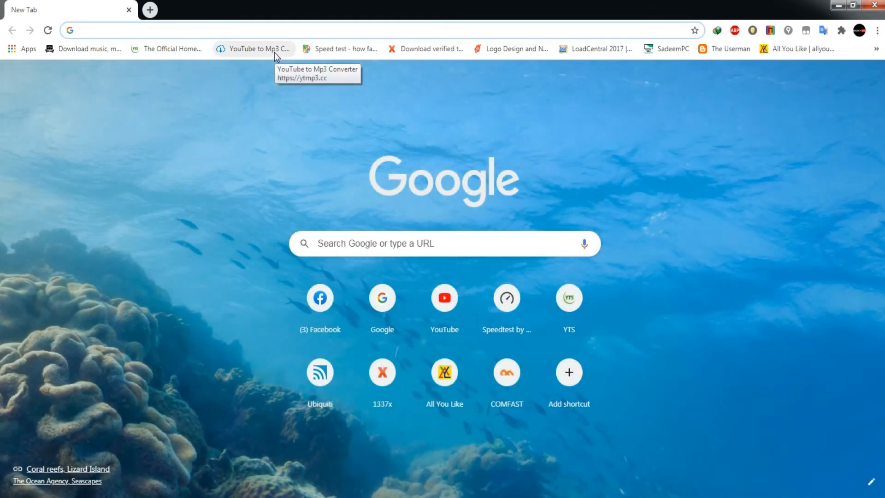
Try to load the modem page at 192.168.1.1 in Chrome from the non-allowed address
type("192.168.1.1")
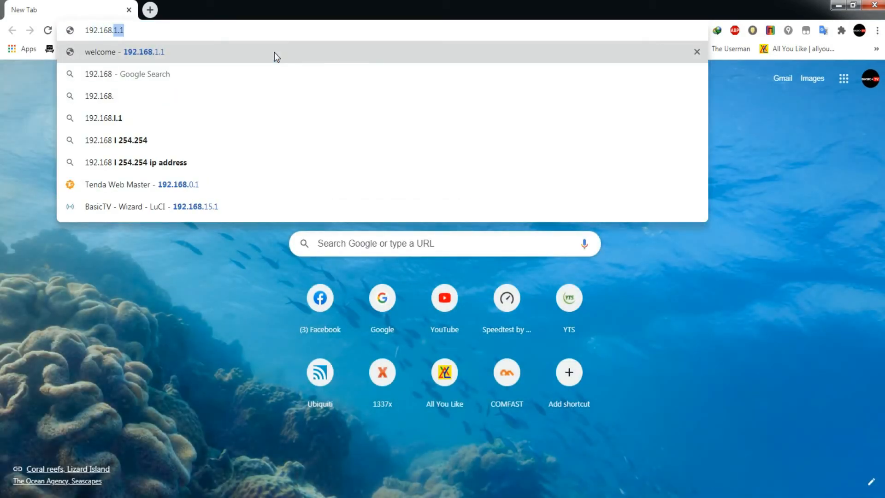
key("Return")
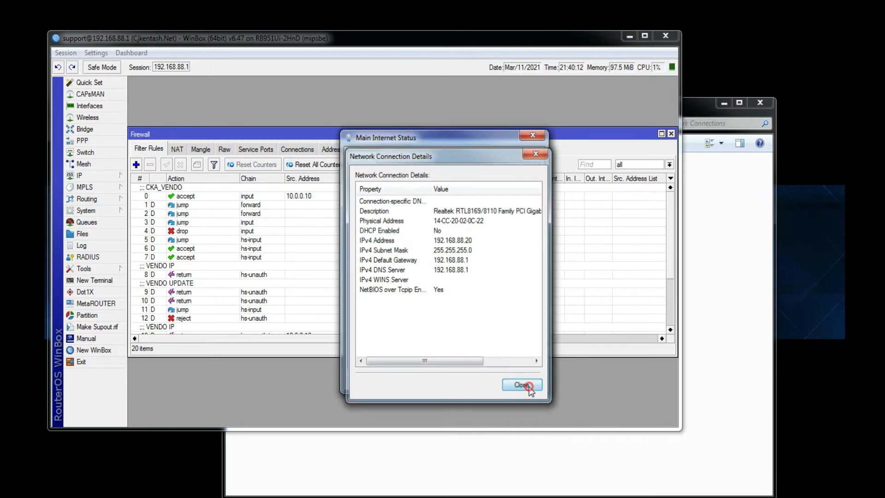
Close the connection details, set the Main Internet adapter's IPv4 address back to 192.168.88.10, and save the adapter properties
left_click(528, 387)
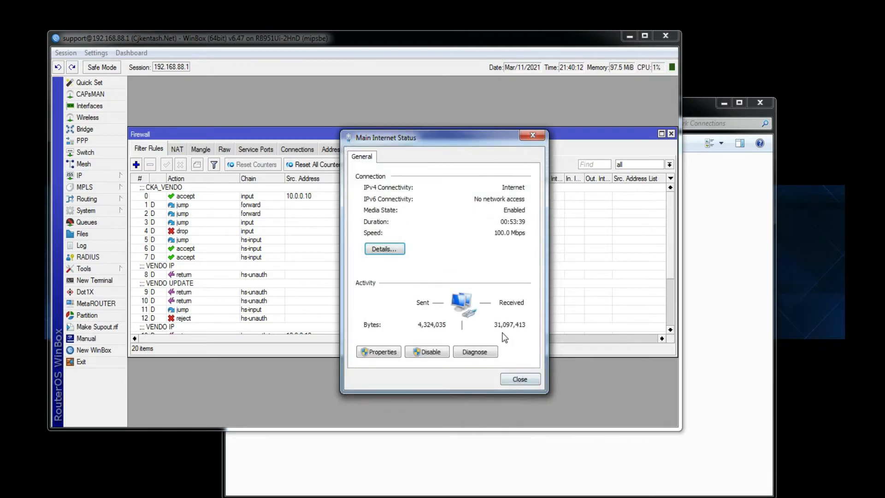
left_click(375, 353)
double_click(462, 301)
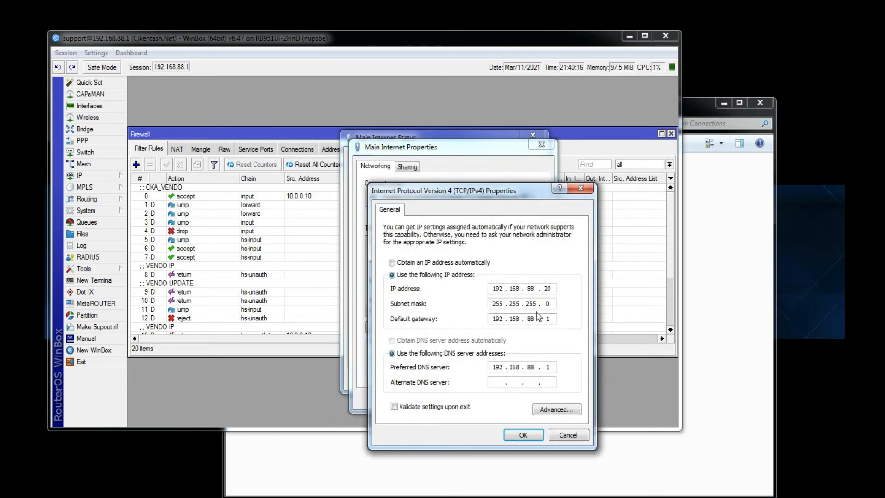
double_click(547, 288)
type("10")
left_click(523, 435)
left_click(483, 398)
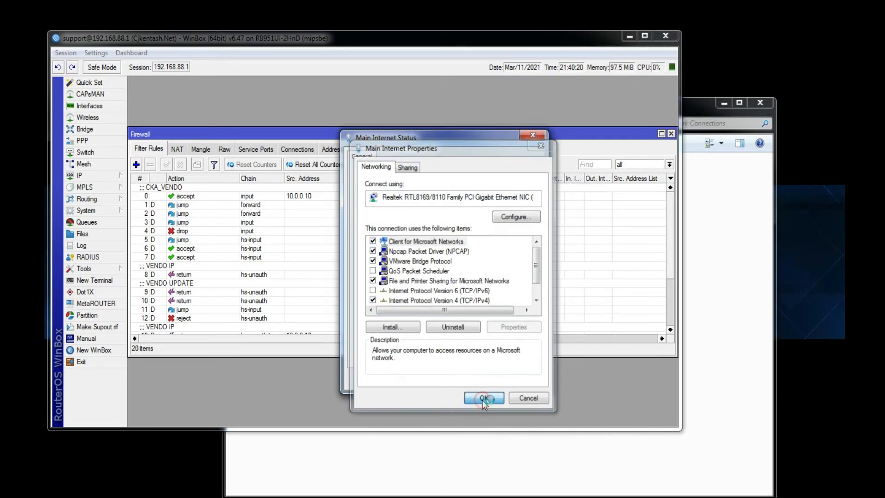
Select the router at 192.168.88.1 among the discovered neighbors and connect WinBox to it
left_click(343, 121)
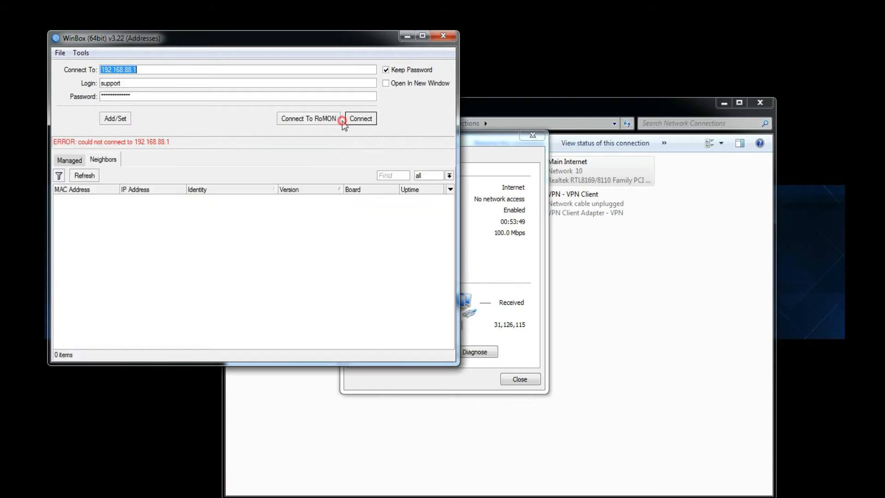
left_click(338, 199)
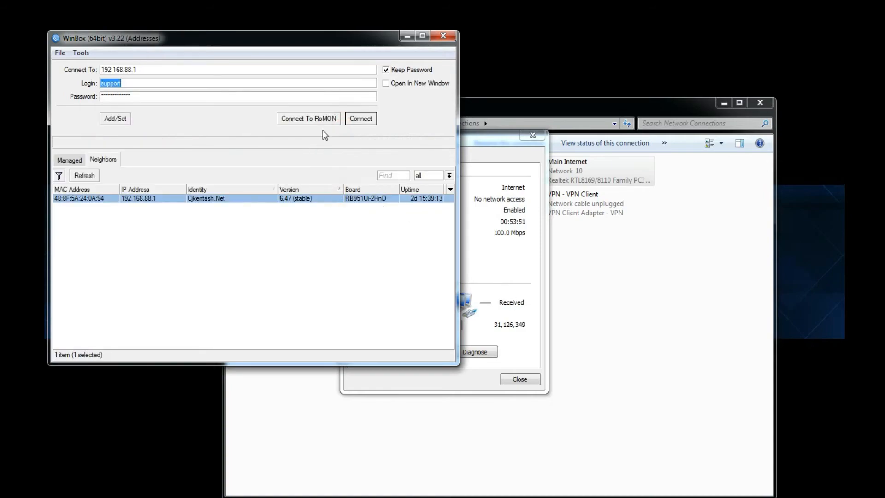
left_click(360, 119)
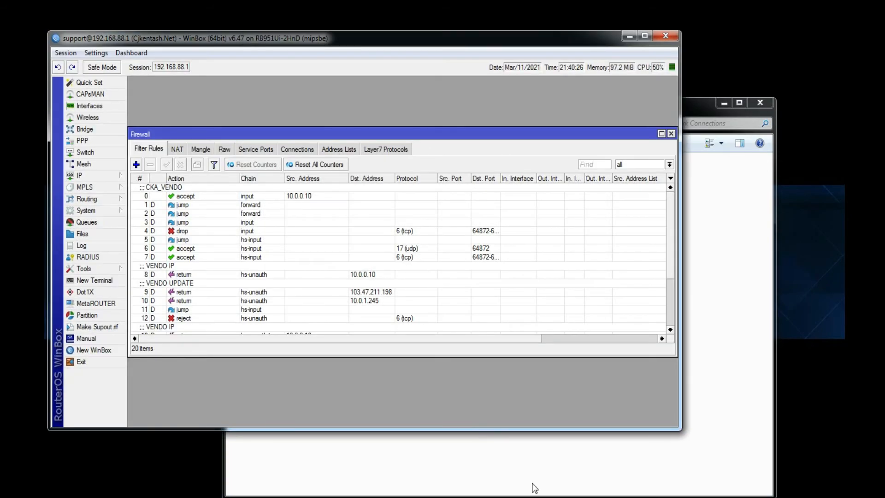
Switch to Chrome and load the modem page at 192.168.1.1 again from the allowed address
left_click(273, 495)
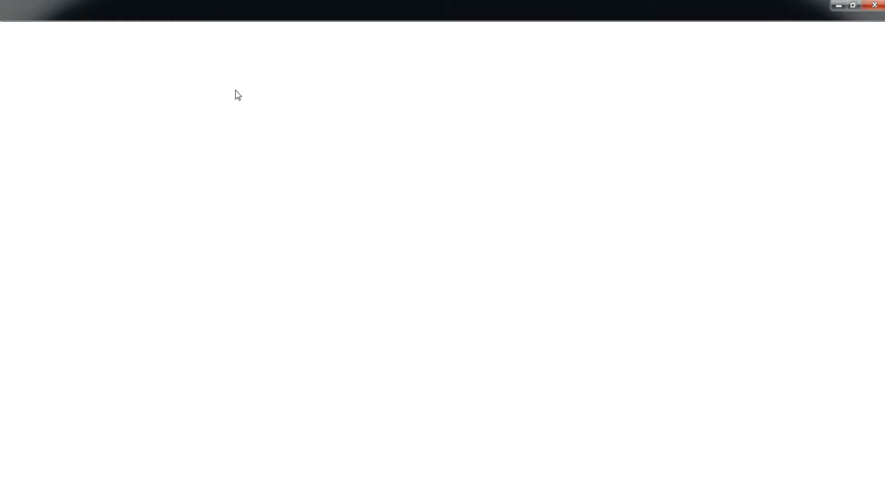
type("192")
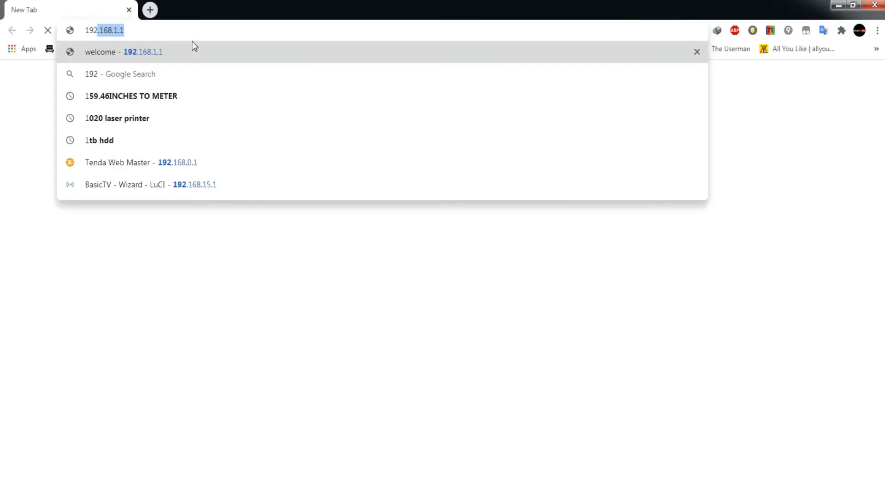
type(".168.1.")
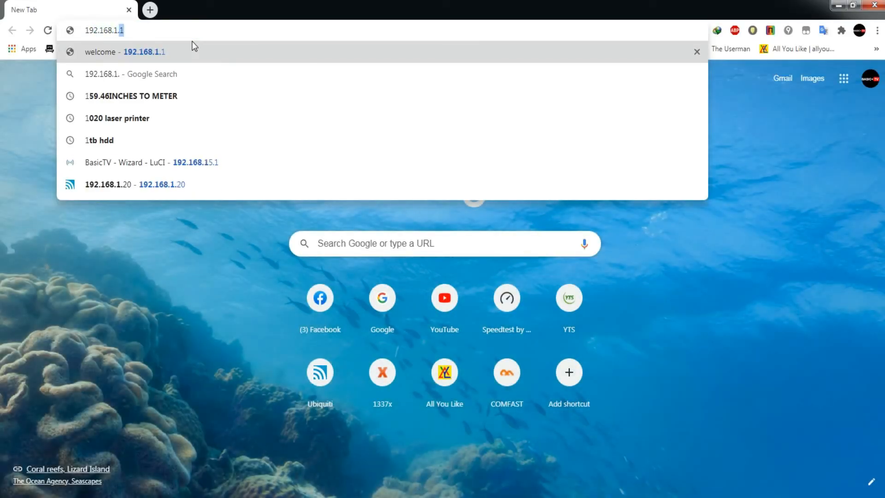
type("1")
key("Return")
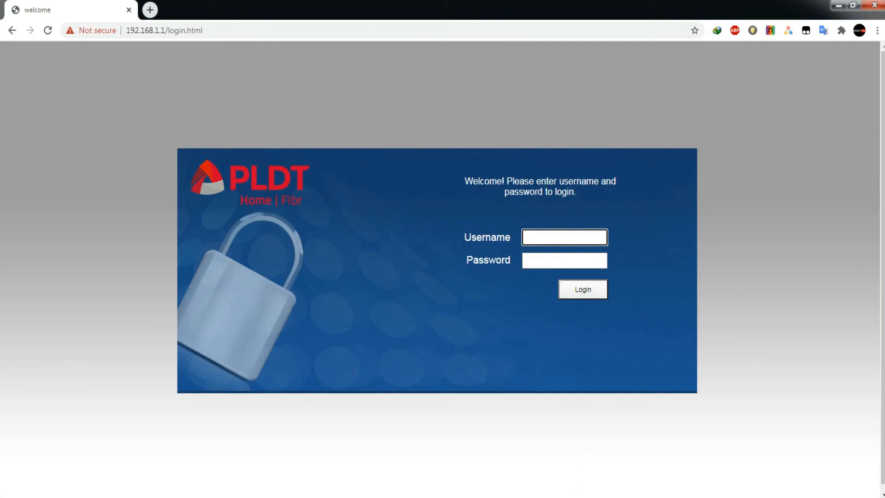
Bring up the Main Internet status window and close it
left_click(566, 497)
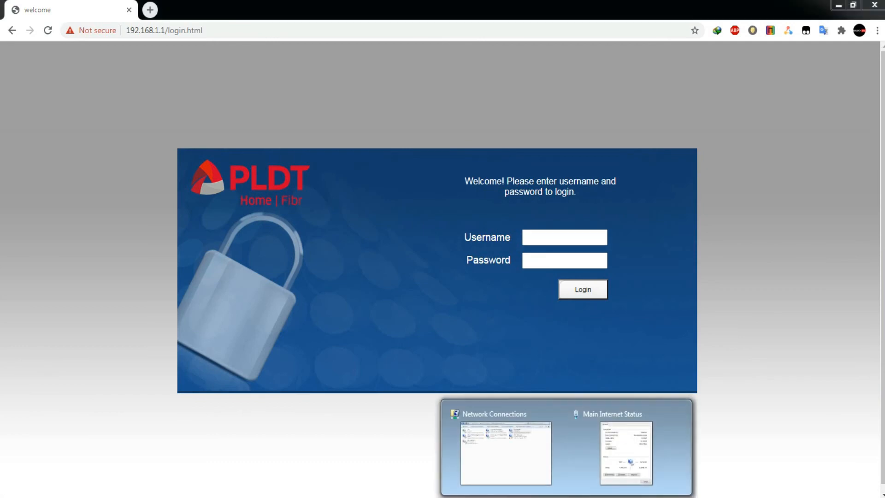
left_click(626, 451)
left_click(526, 380)
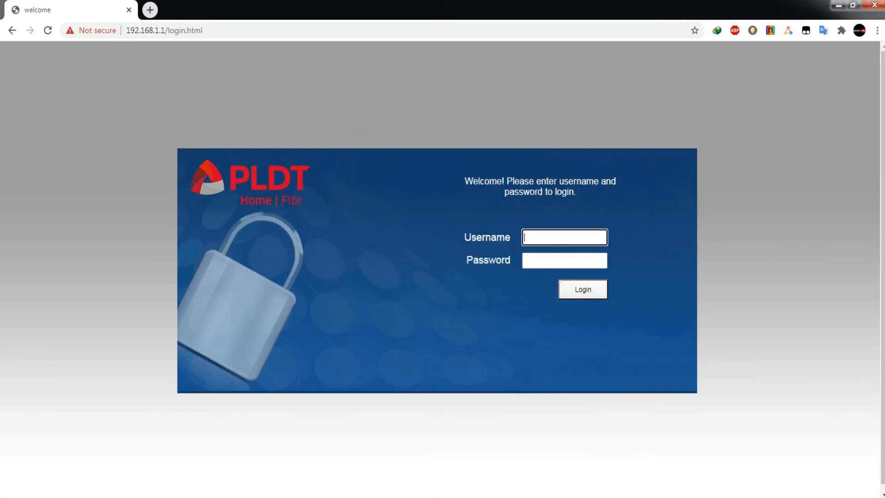
Set the Main Internet adapter's IPv4 properties to obtain the IP and DNS server addresses automatically, save them, and minimize the disconnected WinBox window
left_click(573, 496)
right_click(560, 169)
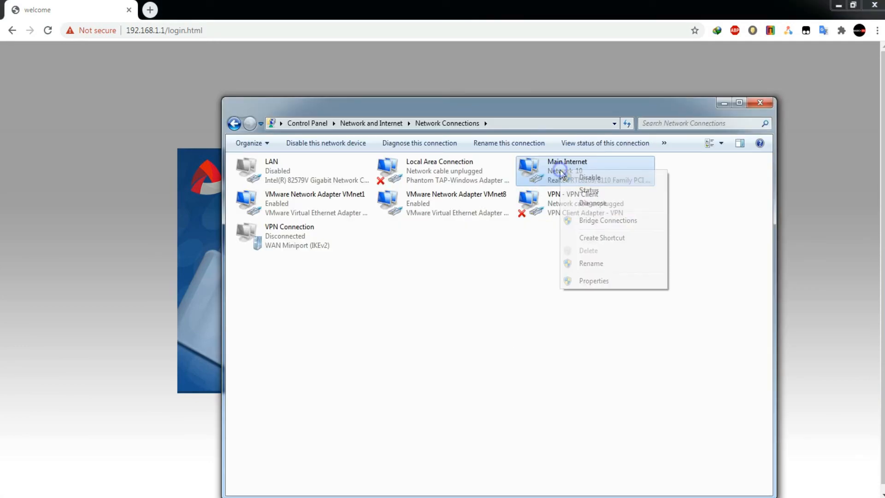
left_click(602, 281)
left_click(364, 306)
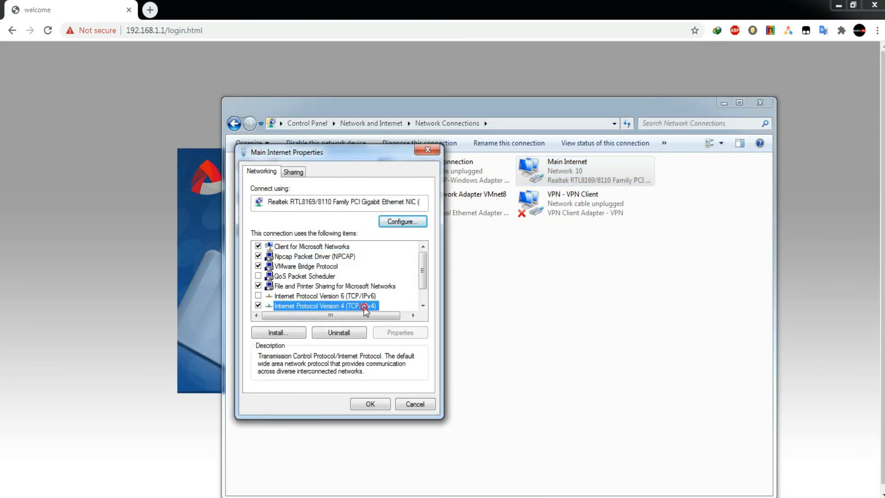
double_click(364, 306)
left_click(295, 268)
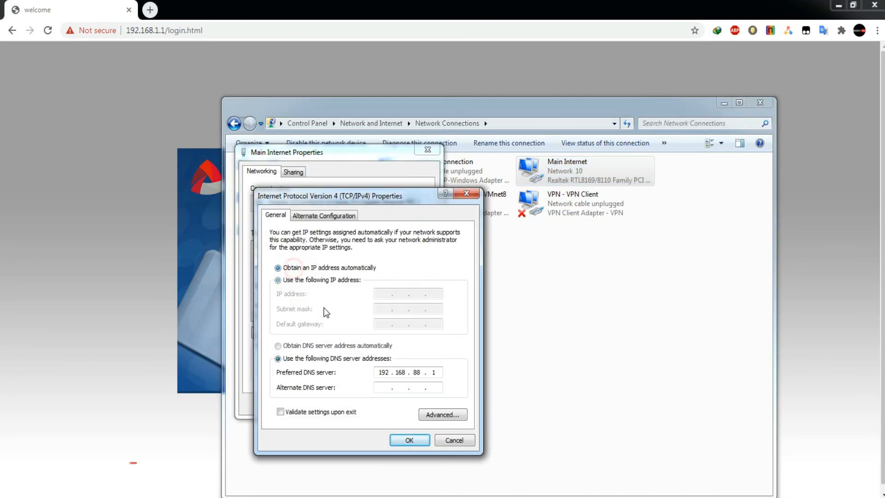
left_click(321, 346)
left_click(405, 441)
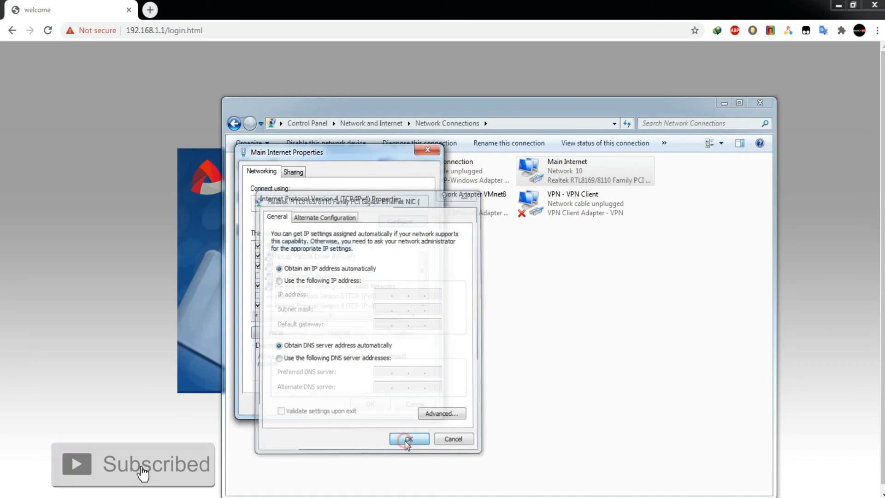
left_click(385, 403)
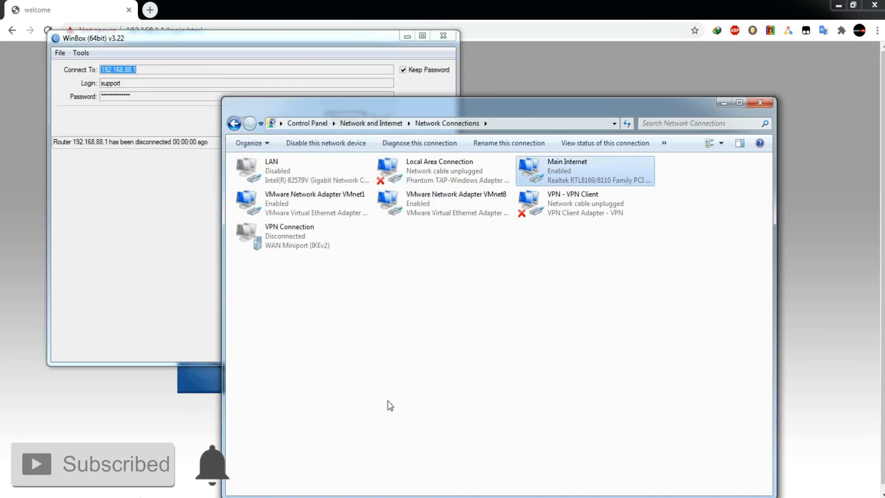
left_click(407, 38)
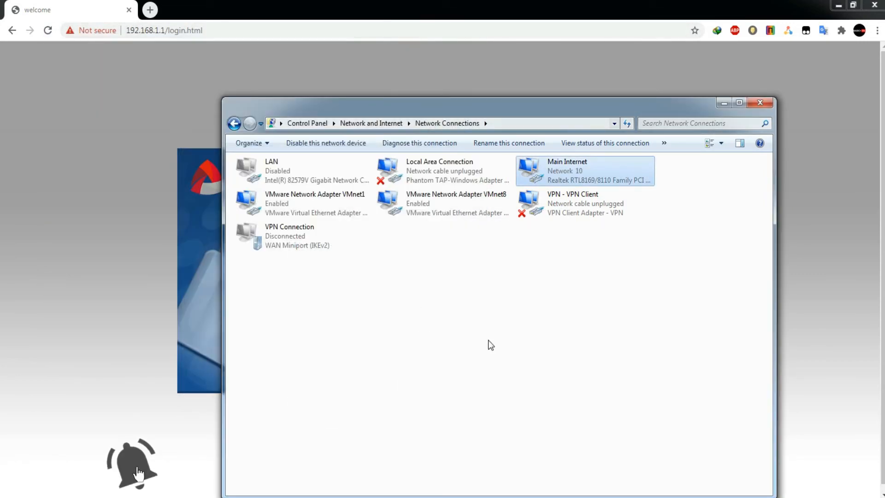
Check the IPv4 address assigned to the Main Internet adapter in its network connection details
left_click(542, 297)
right_click(555, 184)
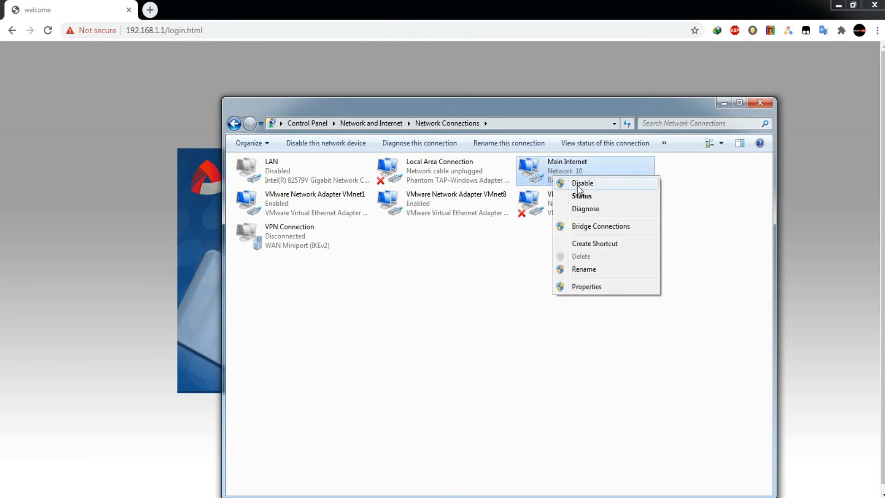
left_click(584, 194)
left_click(398, 251)
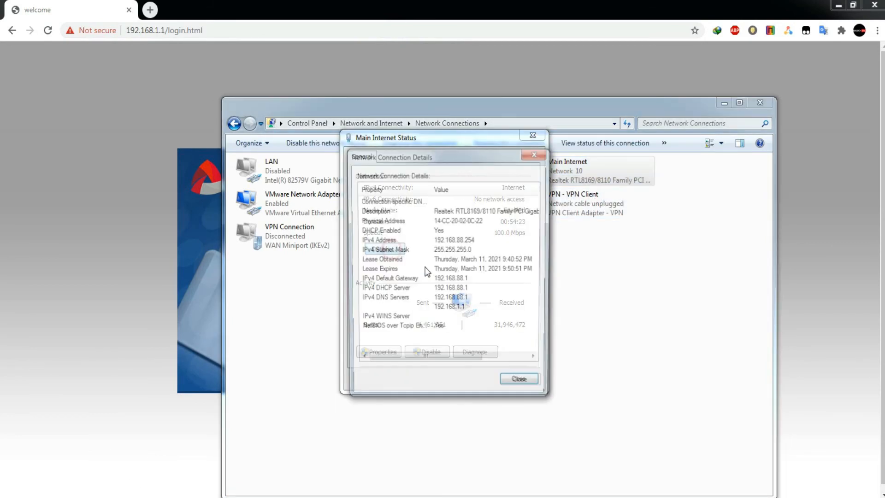
left_click(465, 243)
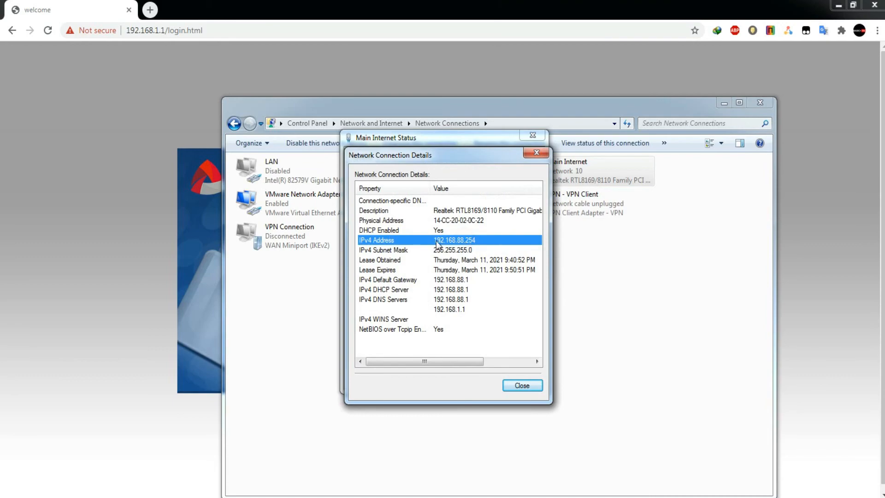
Switch to Chrome, try to load the modem page at 192.168.1.1 in a new tab, and bring the connection details back up
left_click(347, 6)
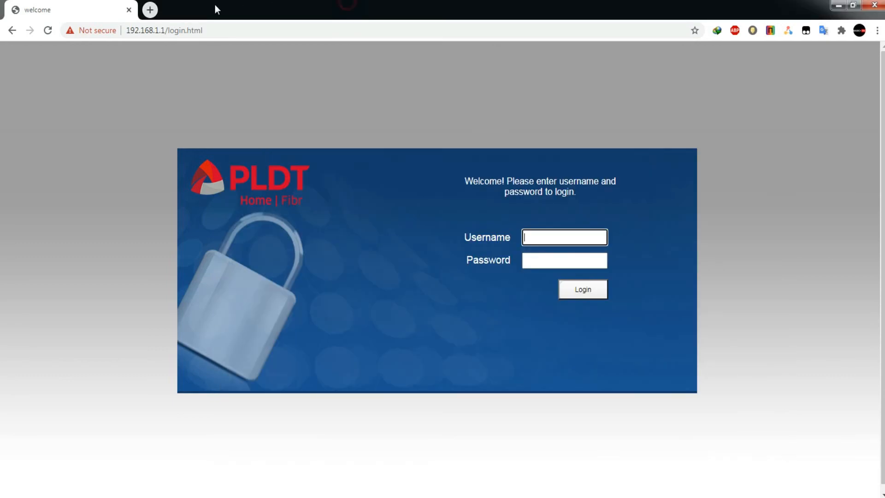
left_click(150, 9)
type("192.168.1.1")
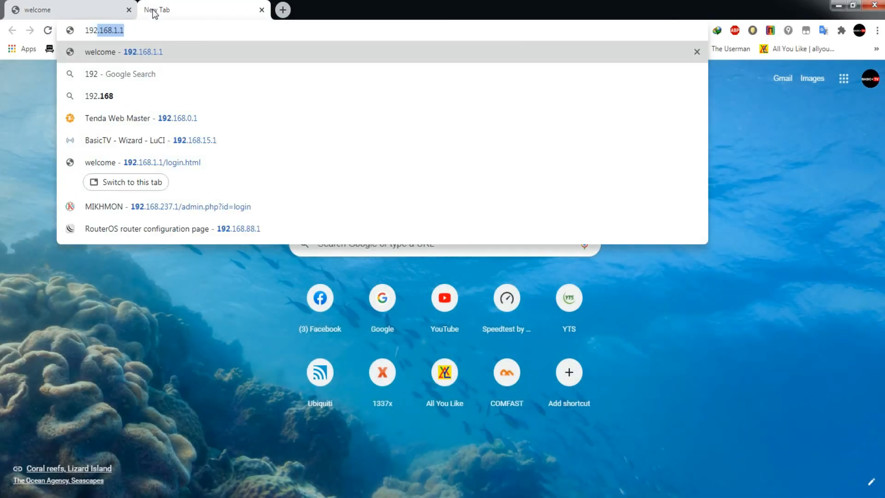
left_click(141, 51)
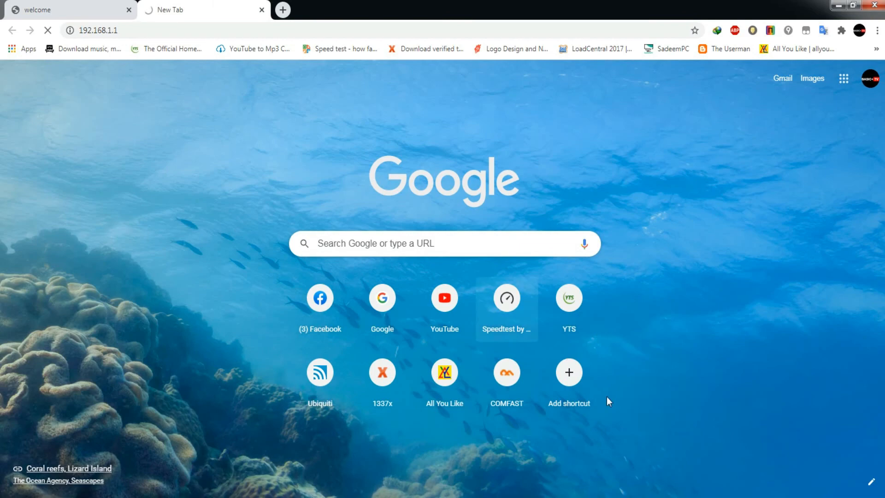
left_click(623, 450)
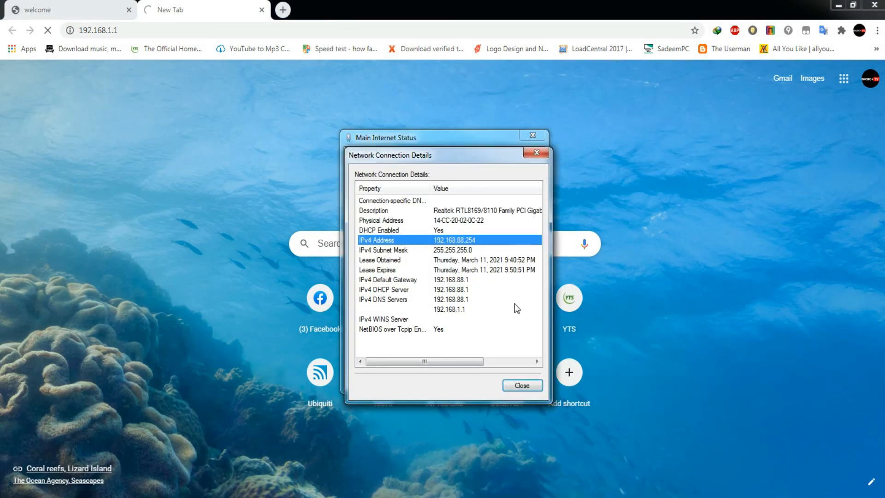